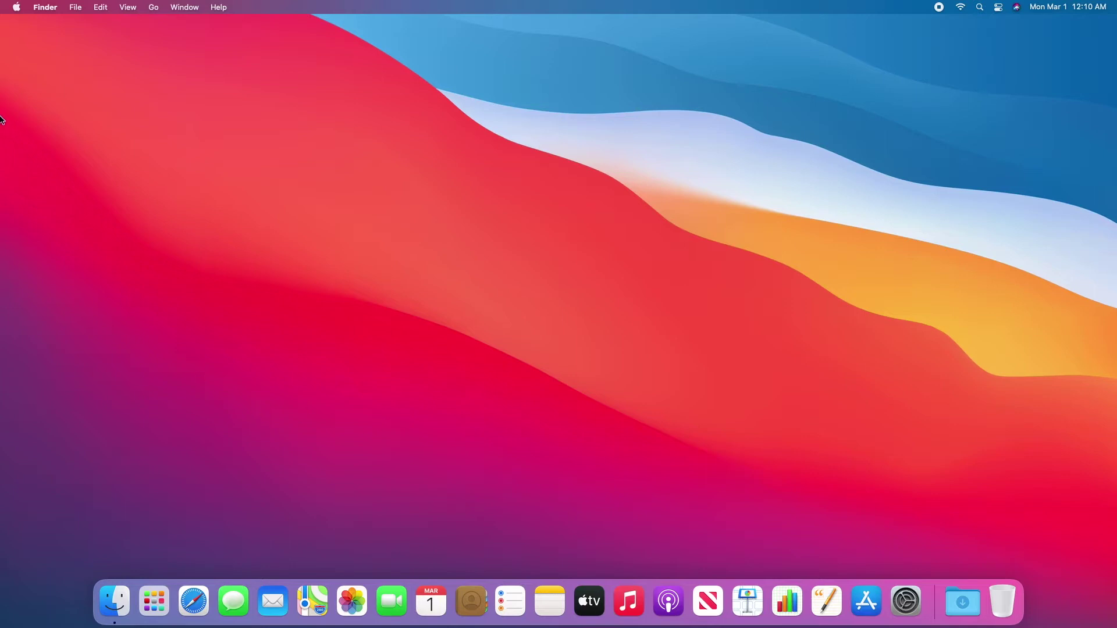
# Step: Search the App Store for 'etrecheck' and launch the installed EtreCheck app
pyautogui.click(16, 8)
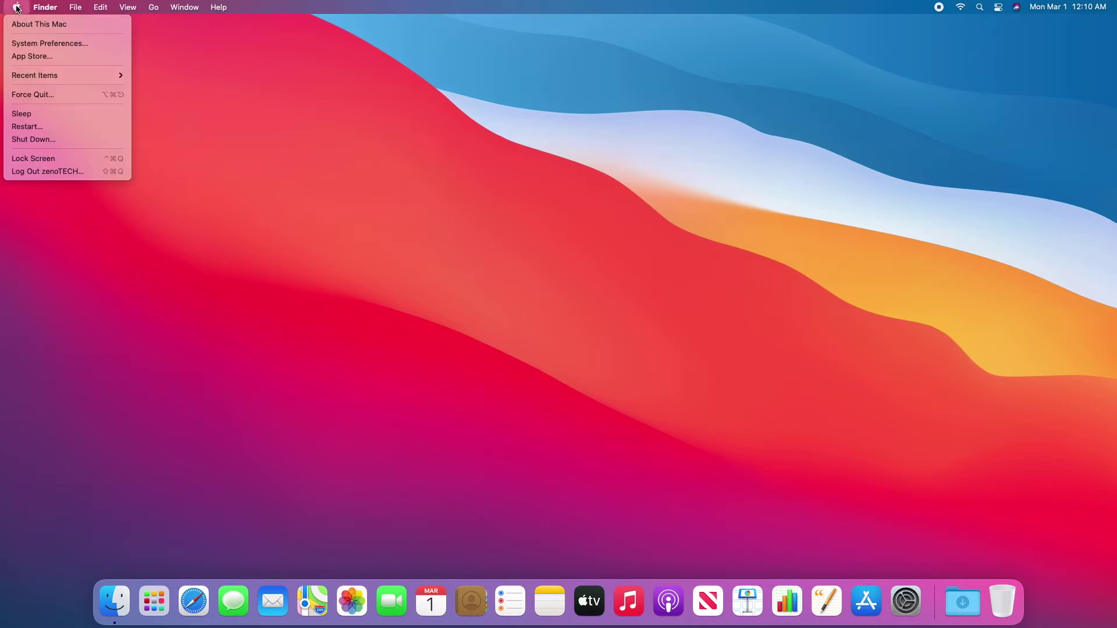
pyautogui.click(27, 57)
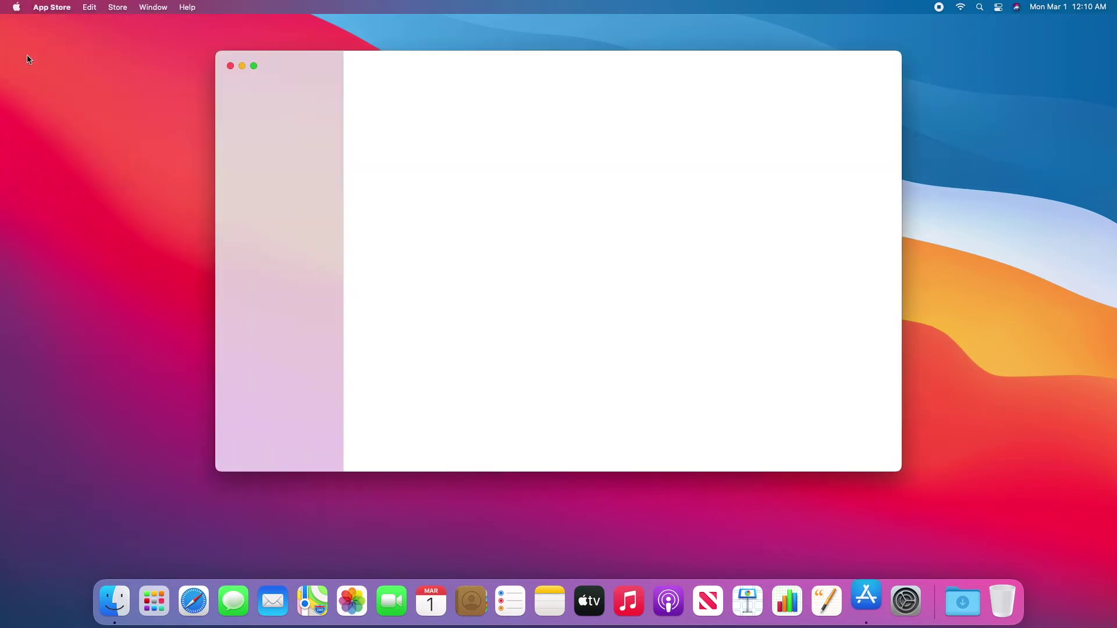
pyautogui.click(260, 90)
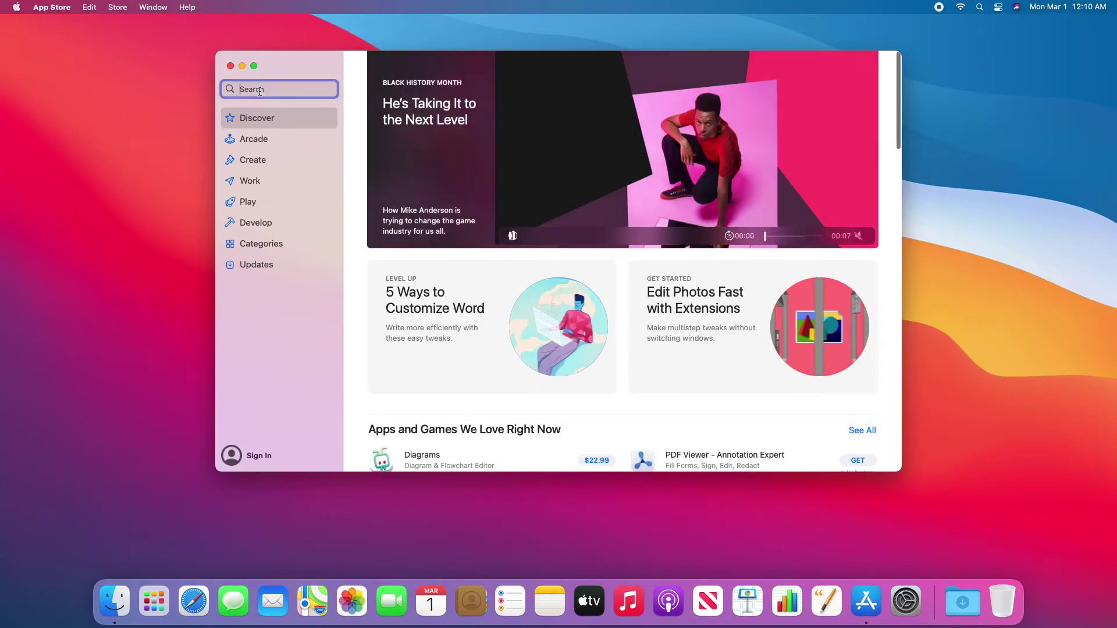
pyautogui.write('etrecheck')
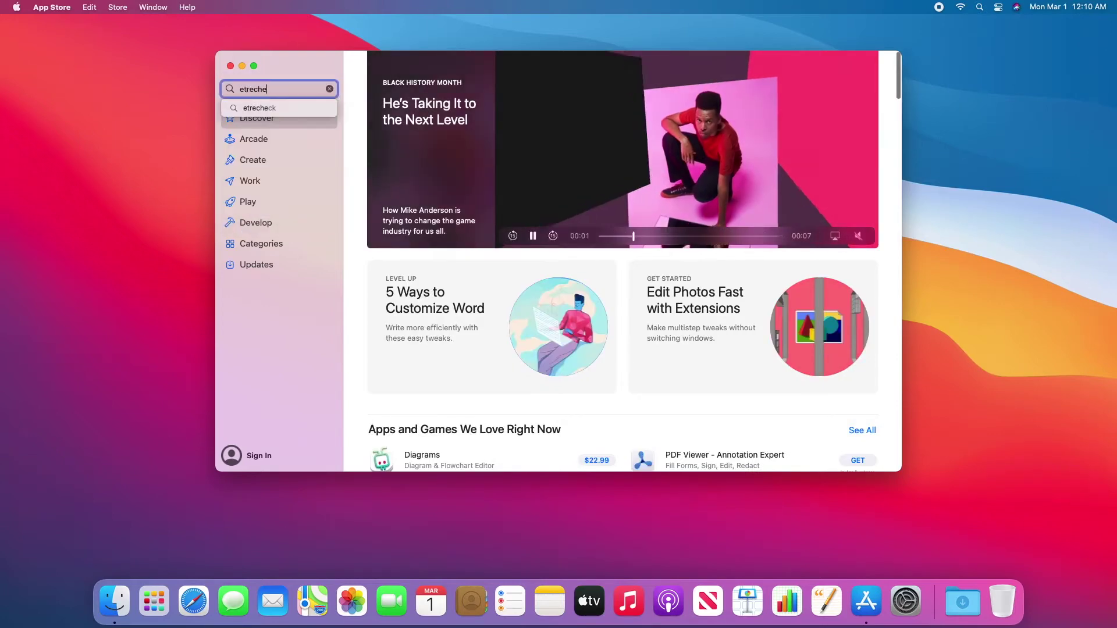
pyautogui.press('Return')
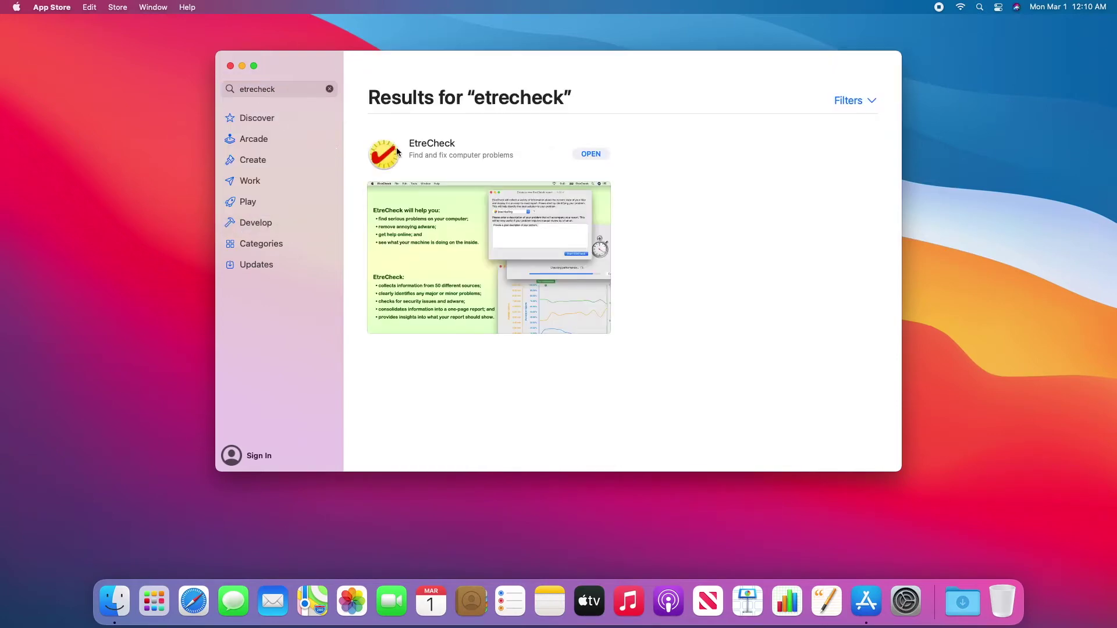
pyautogui.click(584, 156)
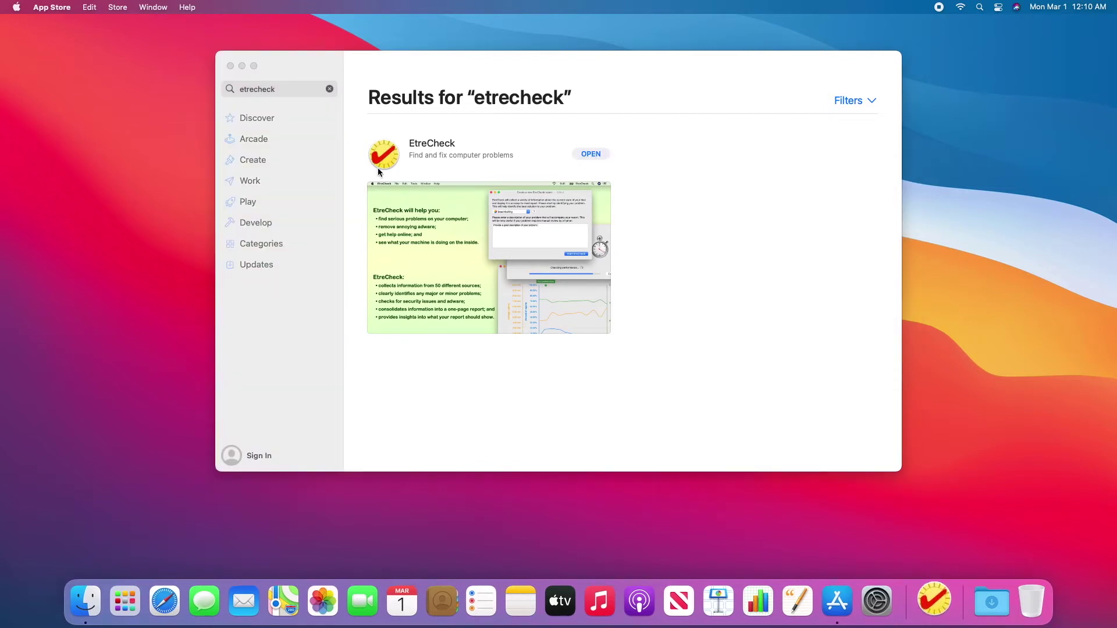
# Step: Close the App Store window and set the report's problem to 'No problem - just checking'
pyautogui.click(230, 66)
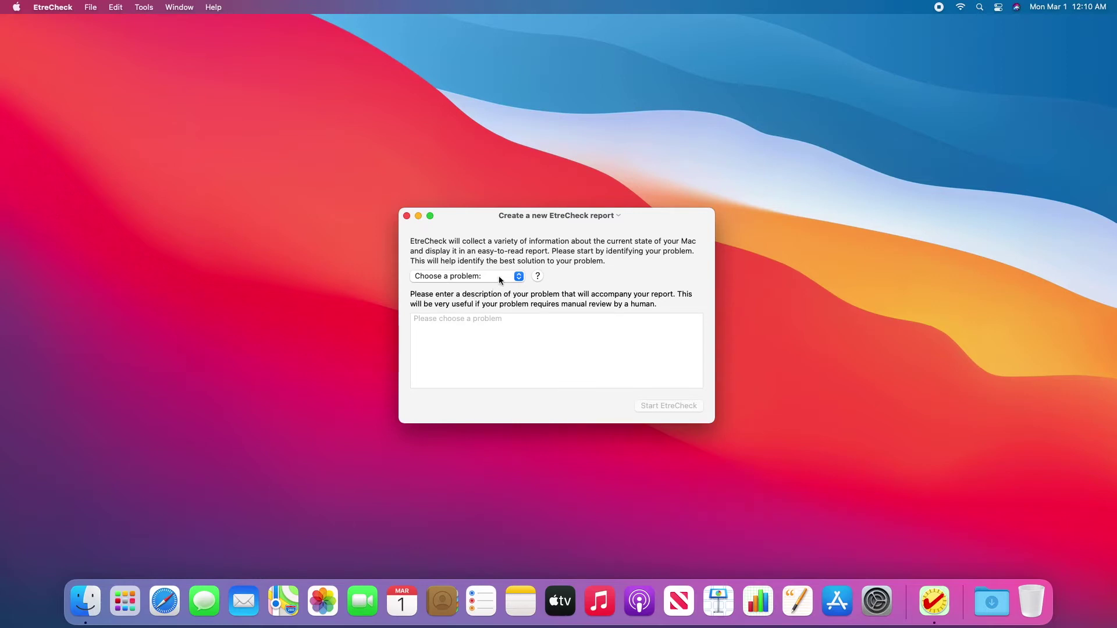
pyautogui.click(518, 277)
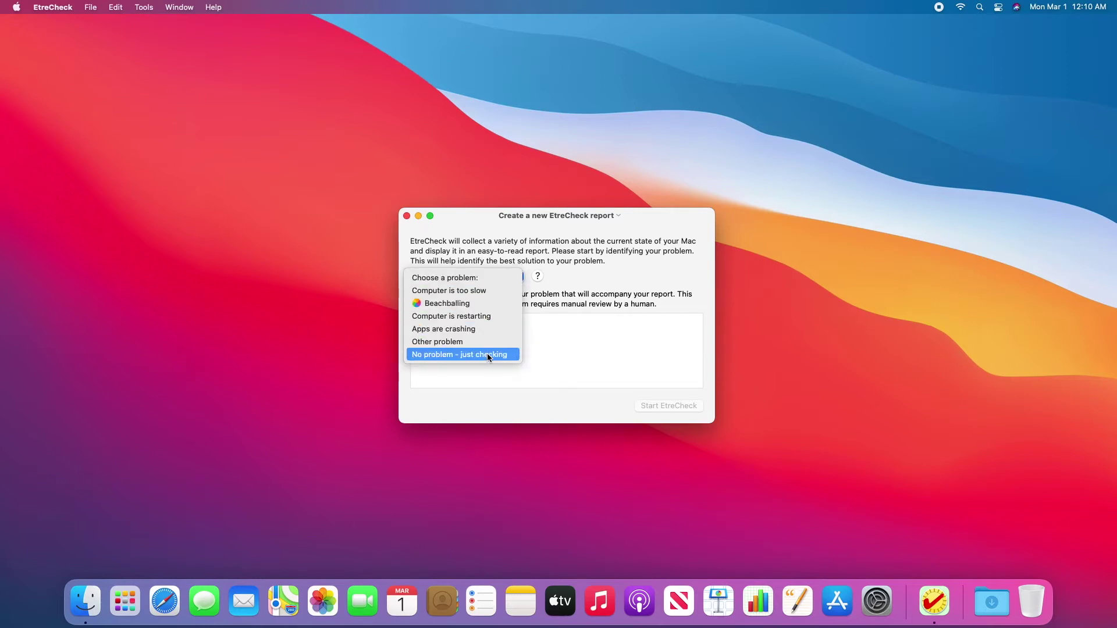
pyautogui.click(442, 354)
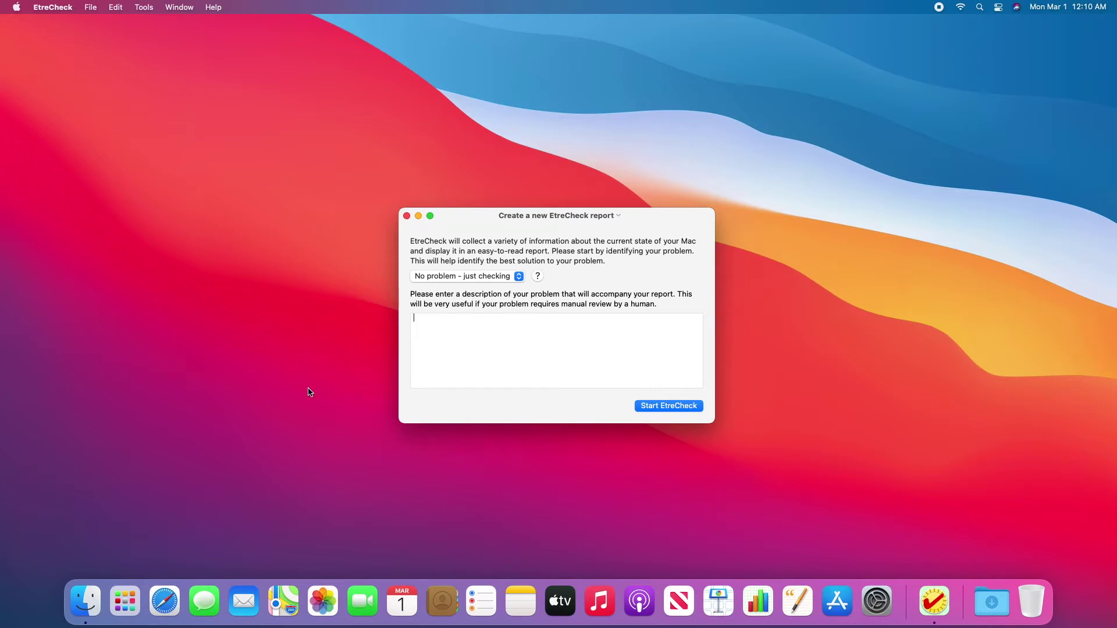
pyautogui.click(17, 7)
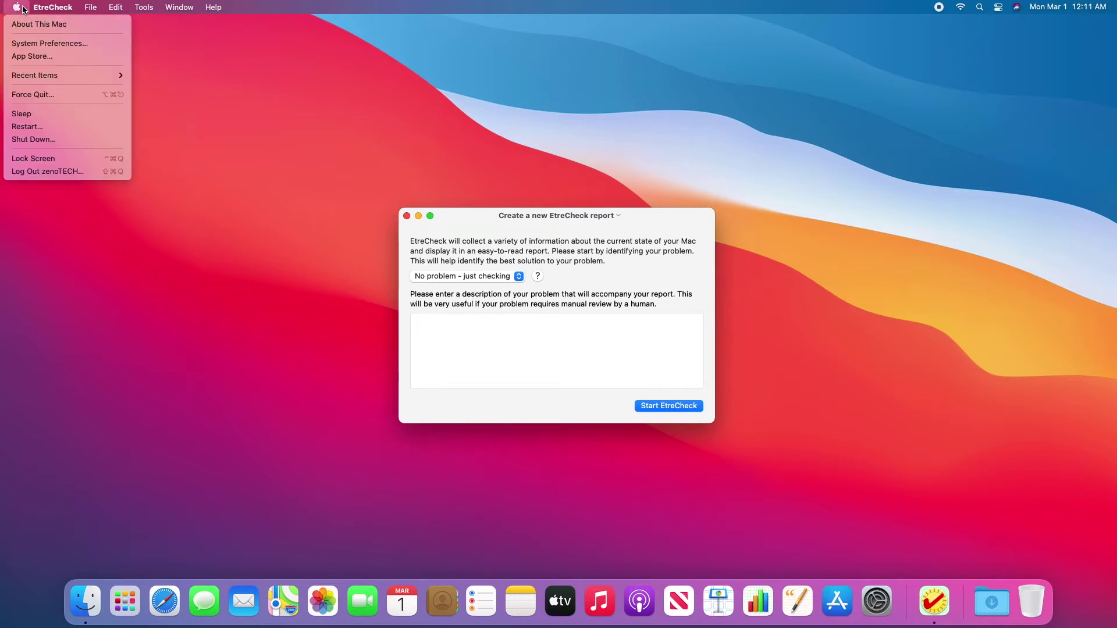
# Step: Show the Full Disk Access list under Security & Privacy in System Preferences
pyautogui.click(22, 43)
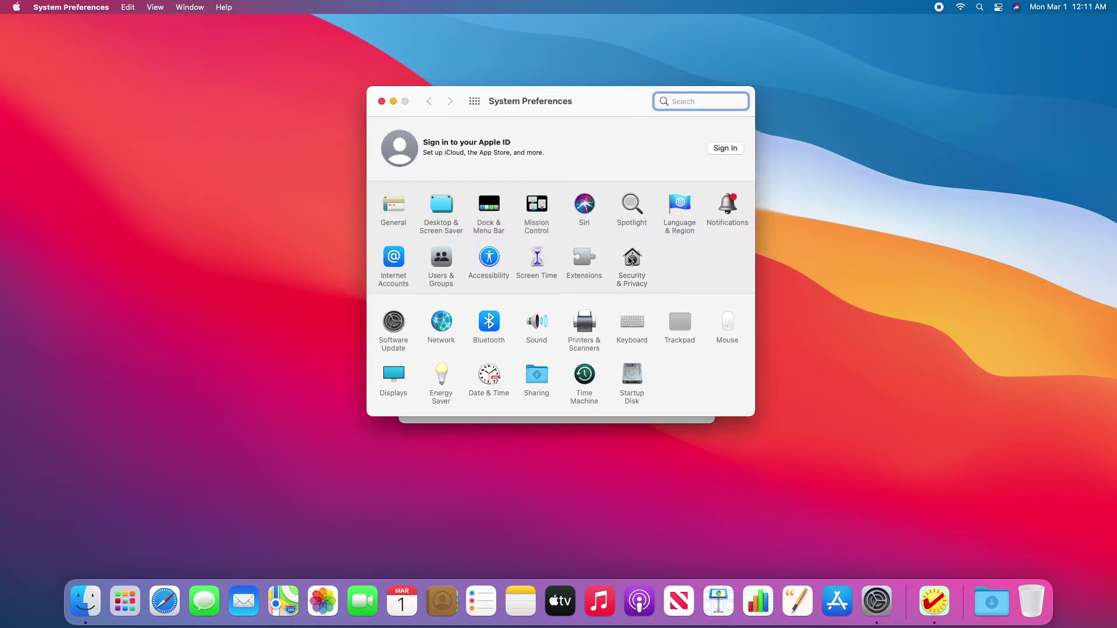
pyautogui.click(629, 260)
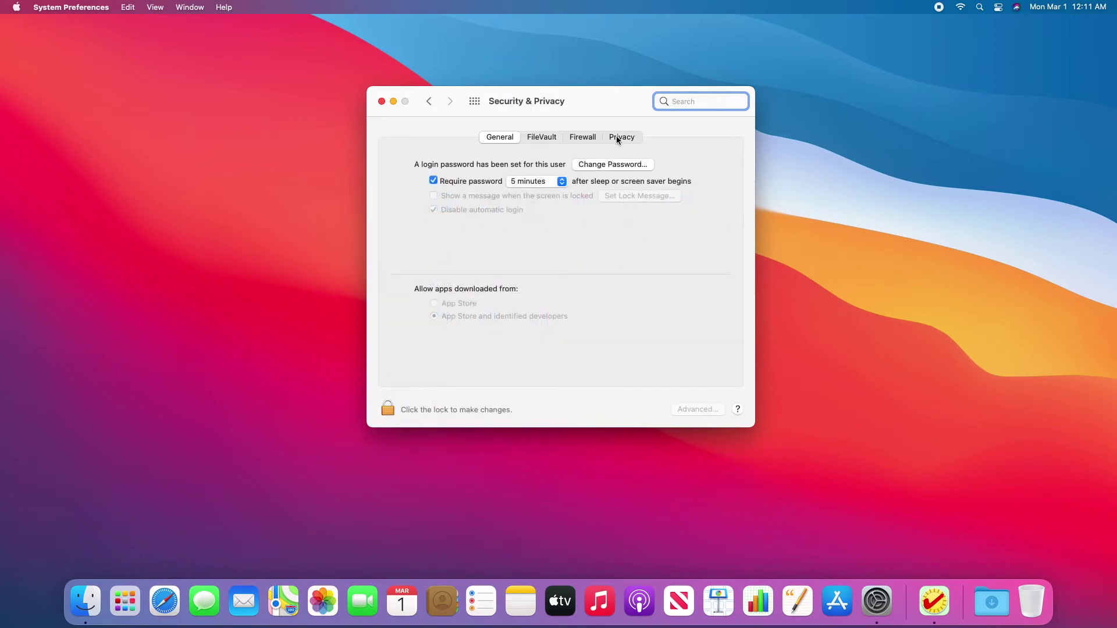
pyautogui.click(617, 138)
pyautogui.scroll(-4, 462, 250)
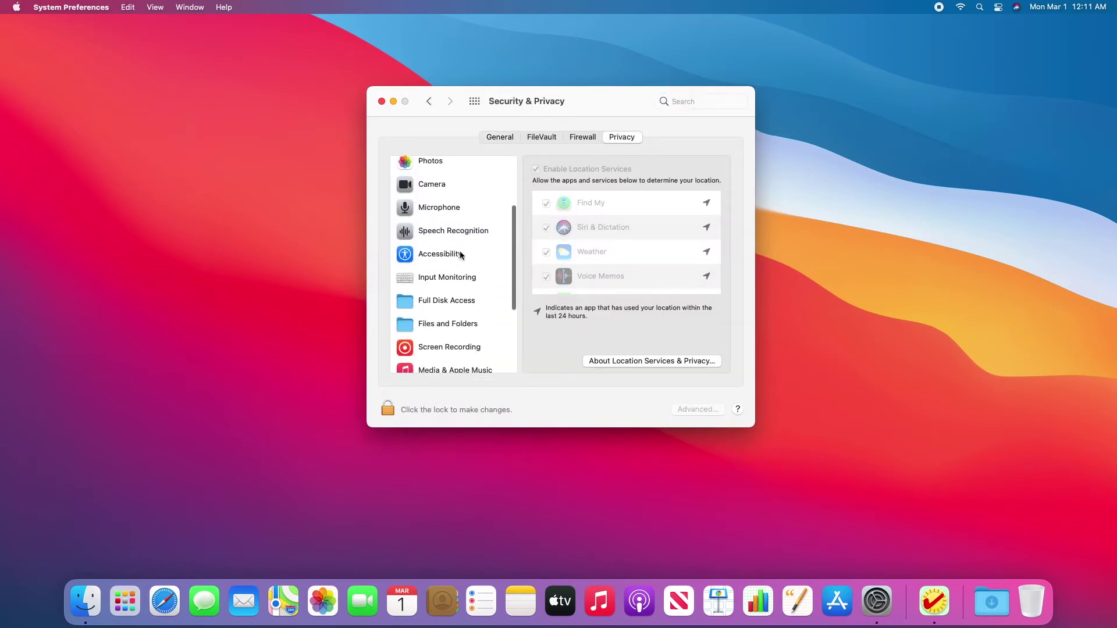
pyautogui.click(460, 294)
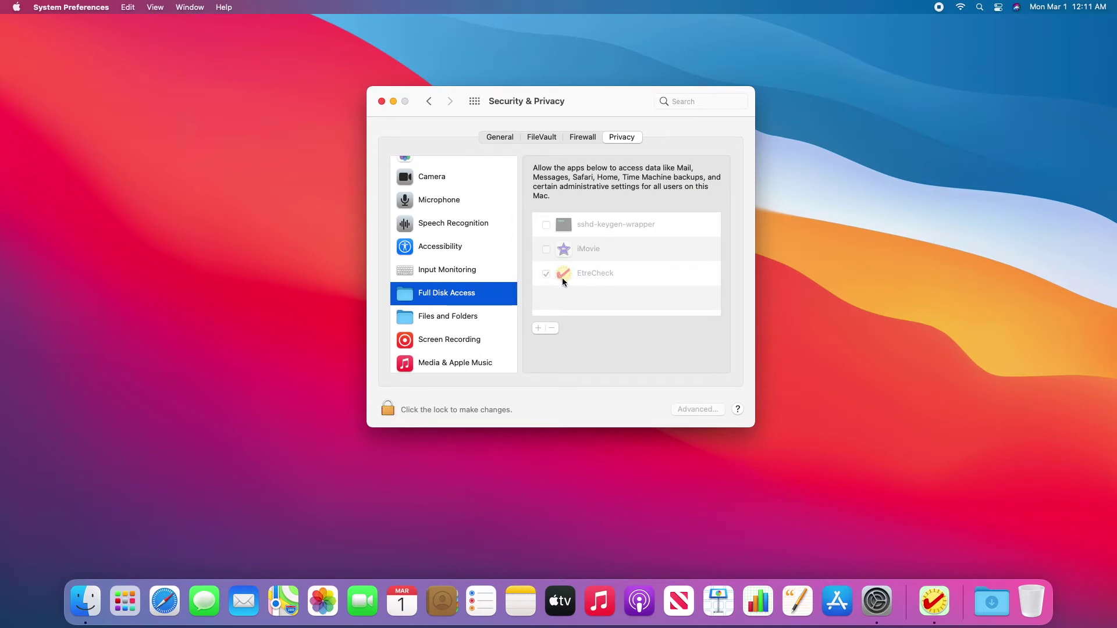
# Step: Grant EtreCheck full access to the hard drive, then start generating the report
pyautogui.click(381, 101)
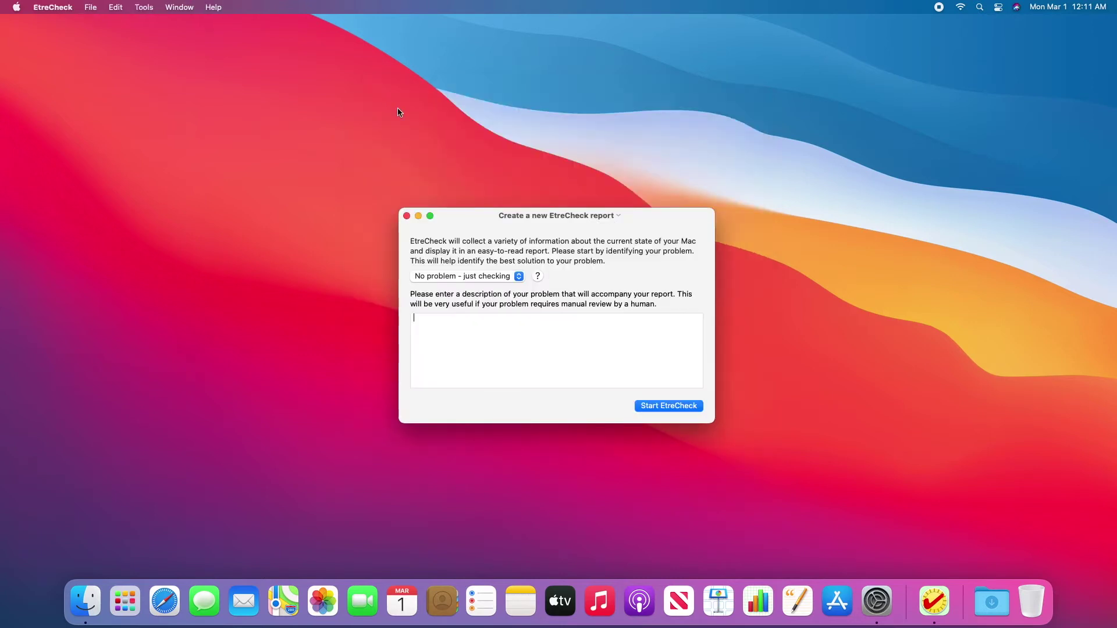
pyautogui.click(654, 407)
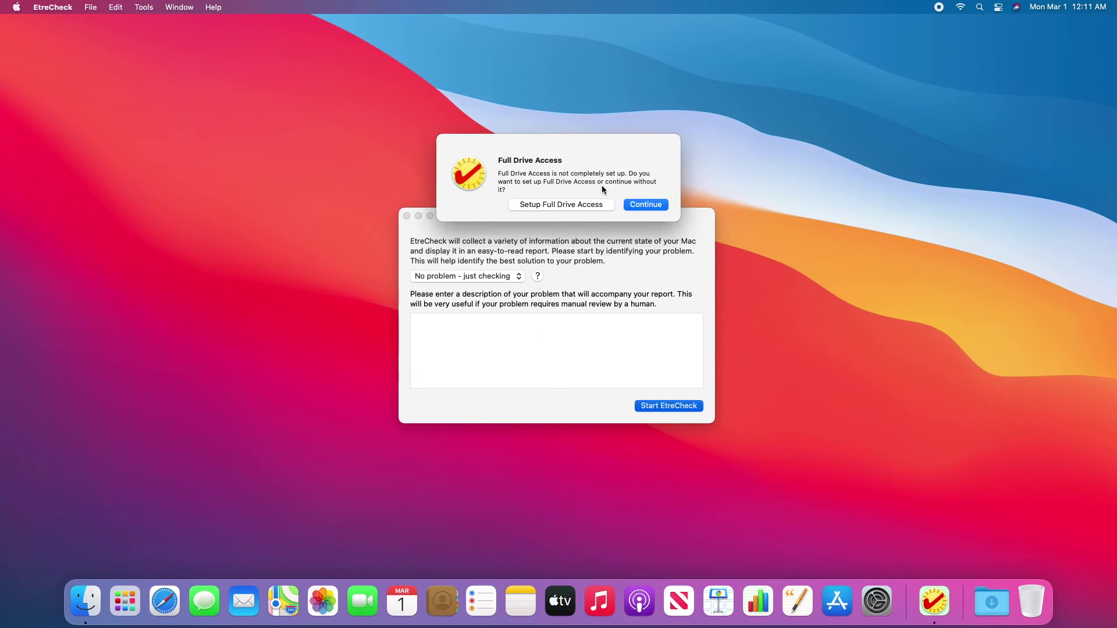
pyautogui.click(573, 205)
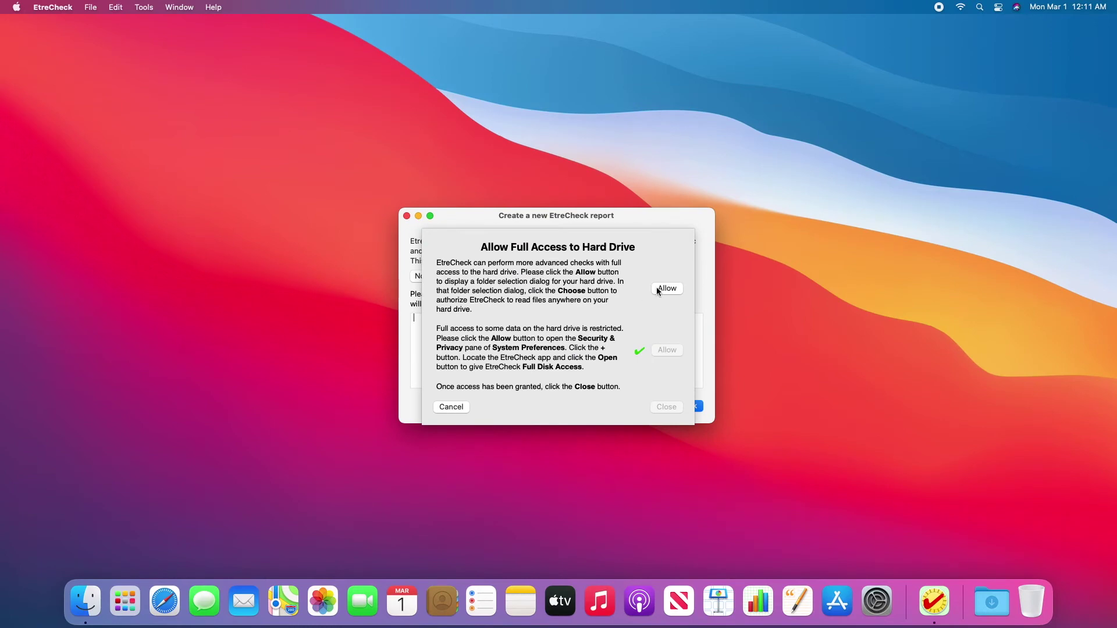
pyautogui.click(656, 289)
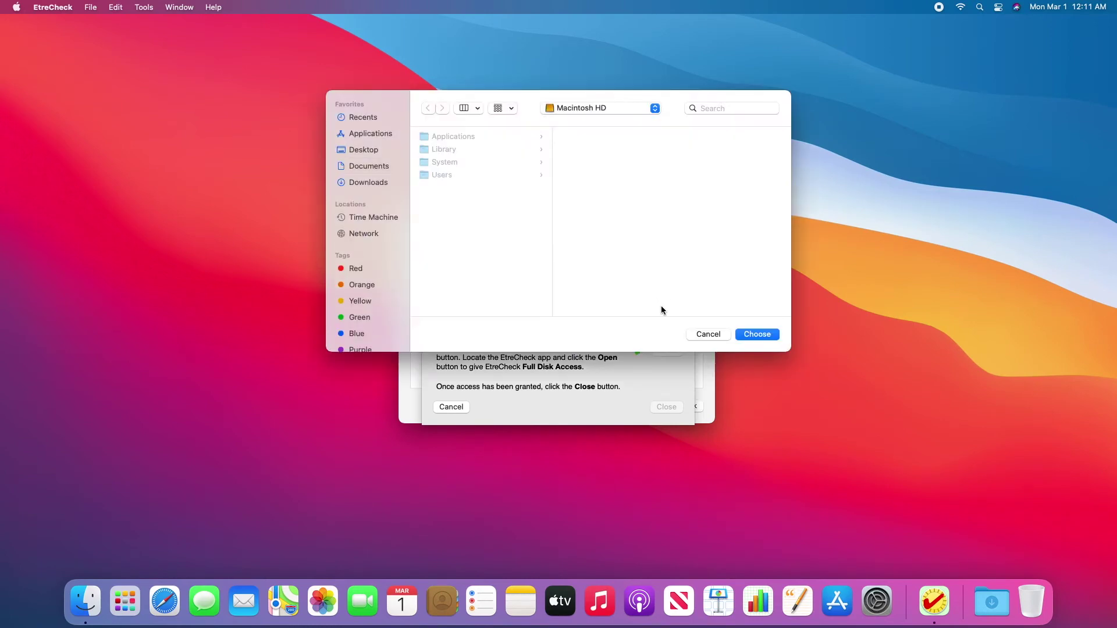
pyautogui.press('Return')
pyautogui.click(667, 407)
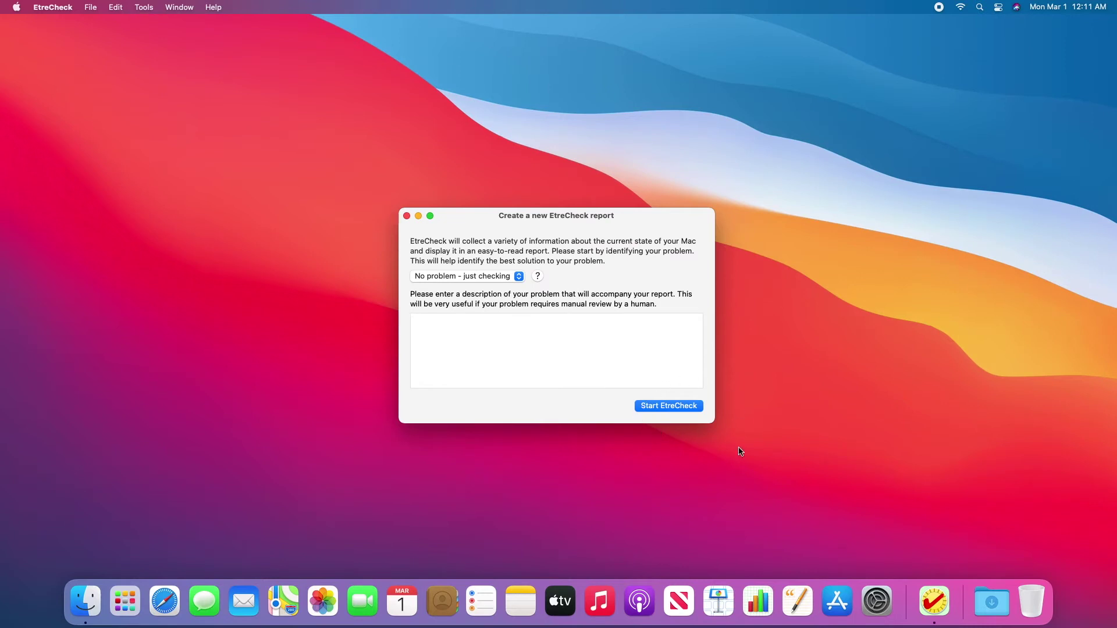
pyautogui.click(672, 406)
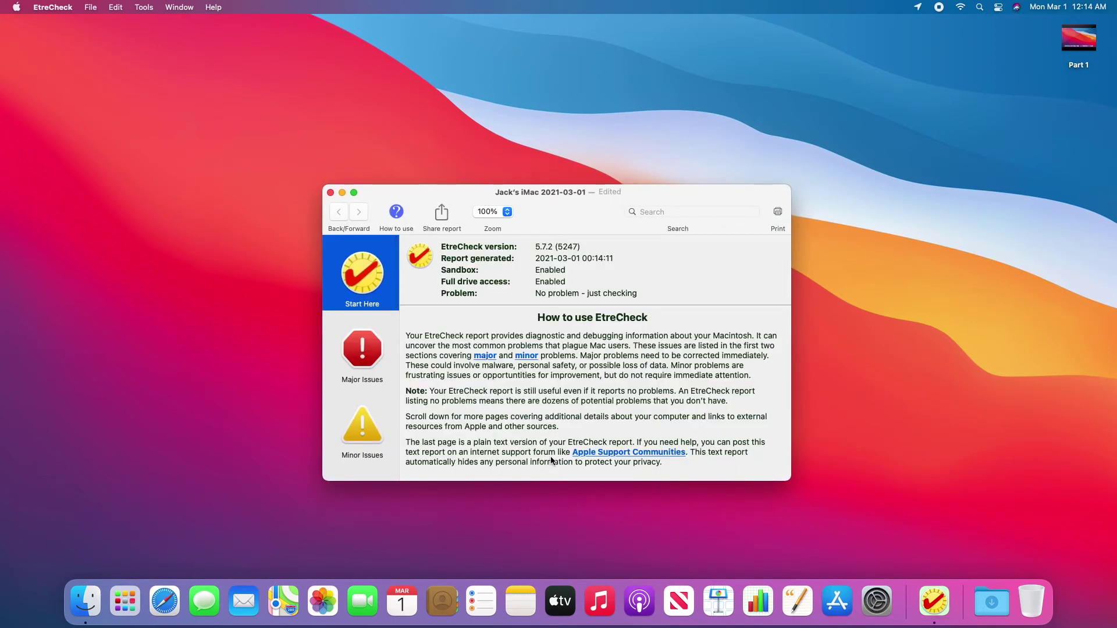
# Step: View the report's Major Issues page, which shows no major problems
pyautogui.click(367, 366)
pyautogui.scroll(-2, 353, 368)
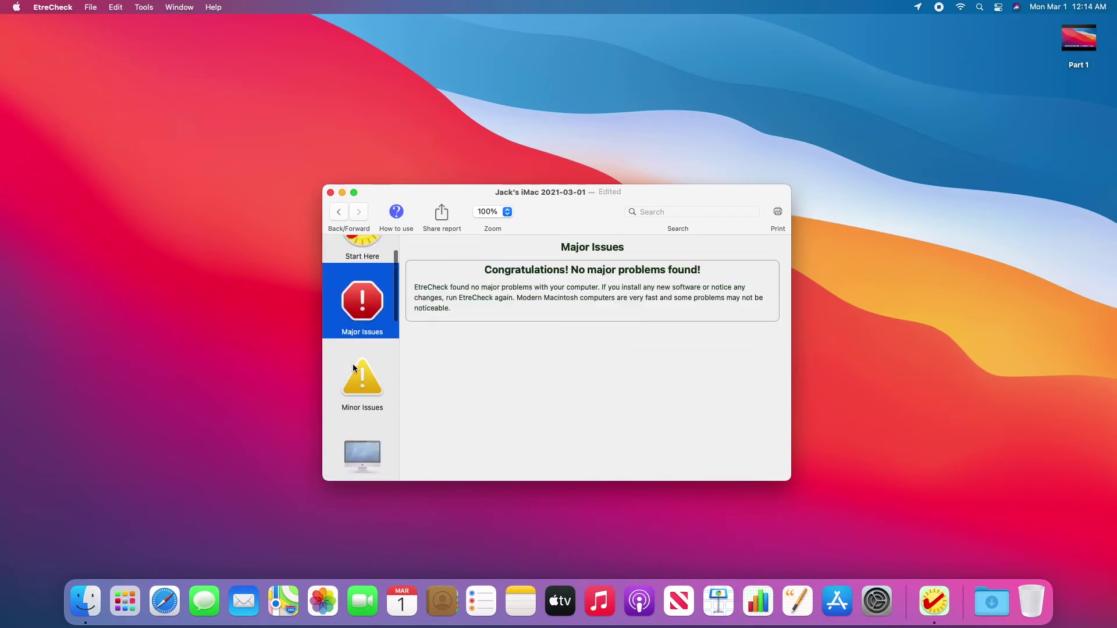
pyautogui.scroll(-1, 353, 368)
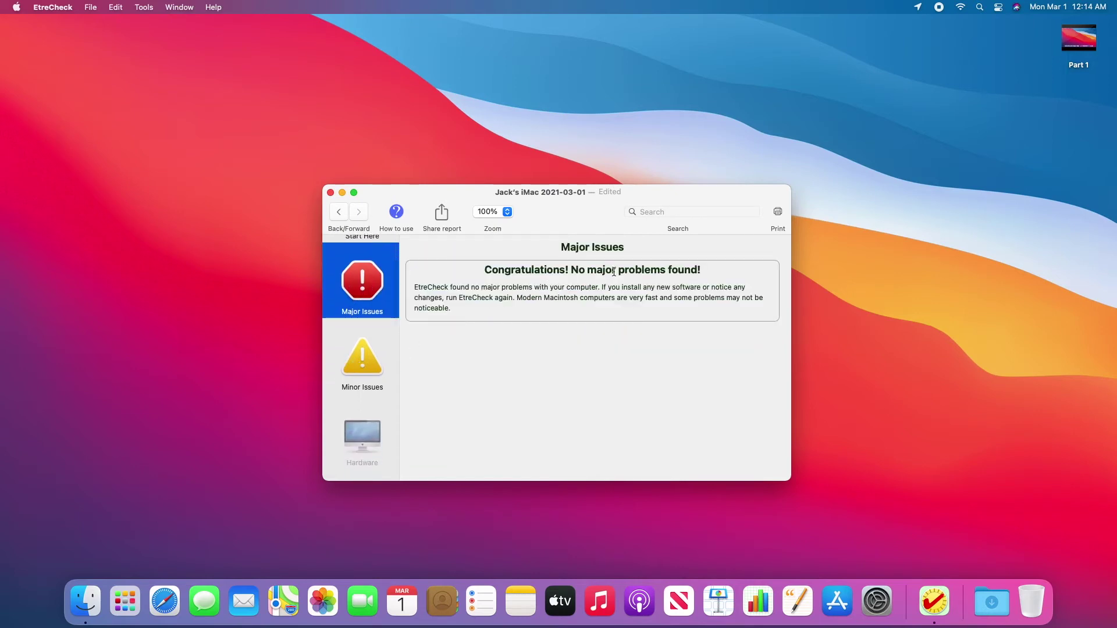
pyautogui.click(373, 365)
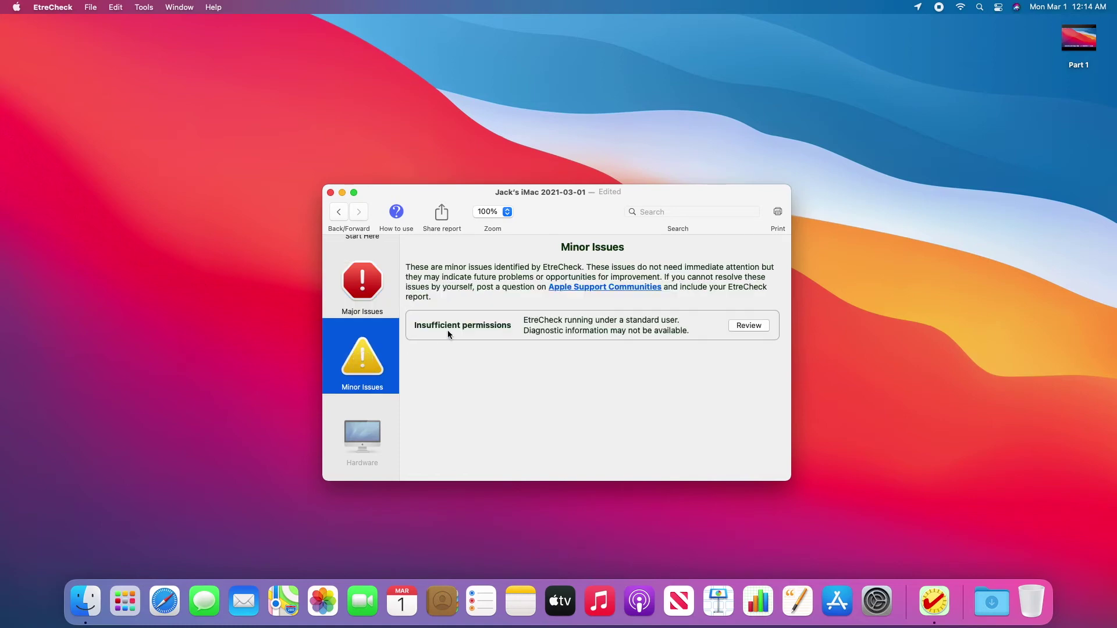
pyautogui.scroll(-2, 360, 347)
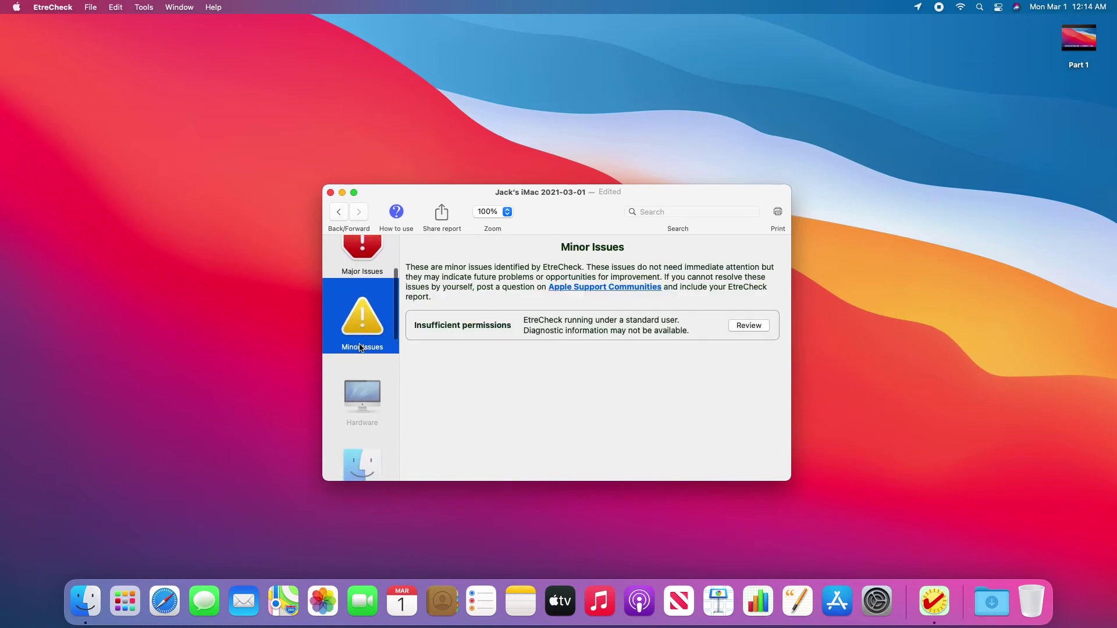
pyautogui.scroll(-8, 361, 348)
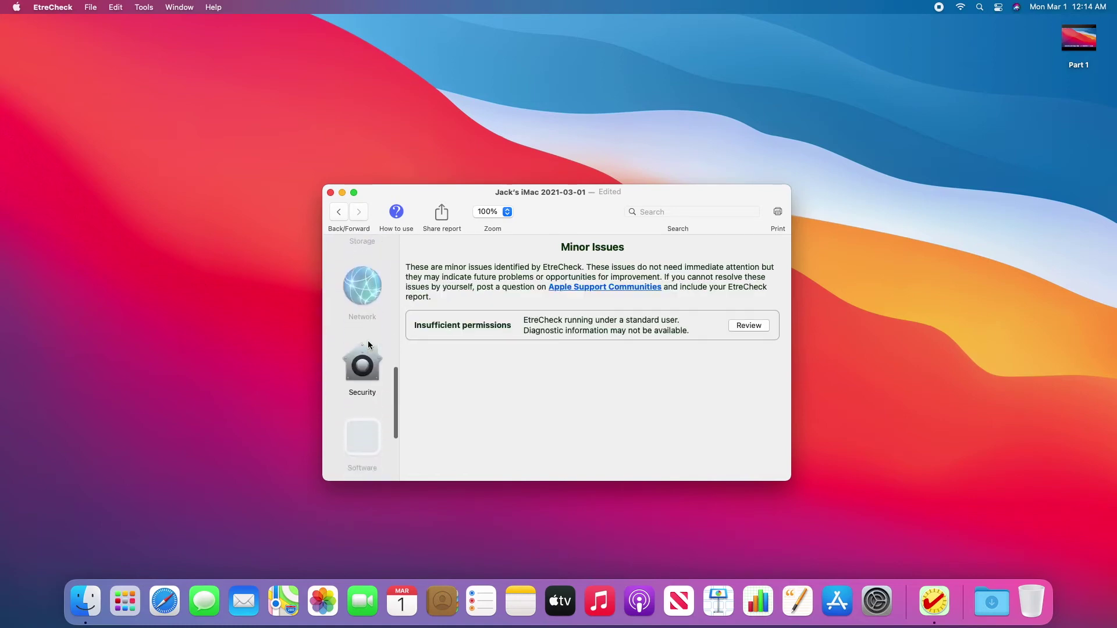
pyautogui.scroll(-4, 368, 344)
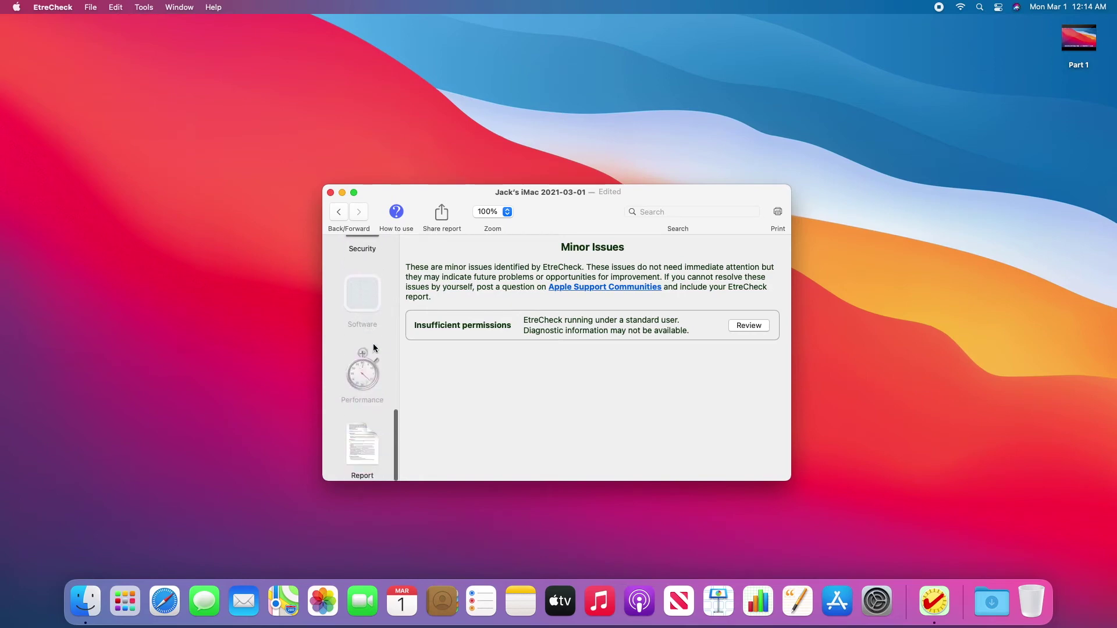
pyautogui.click(355, 451)
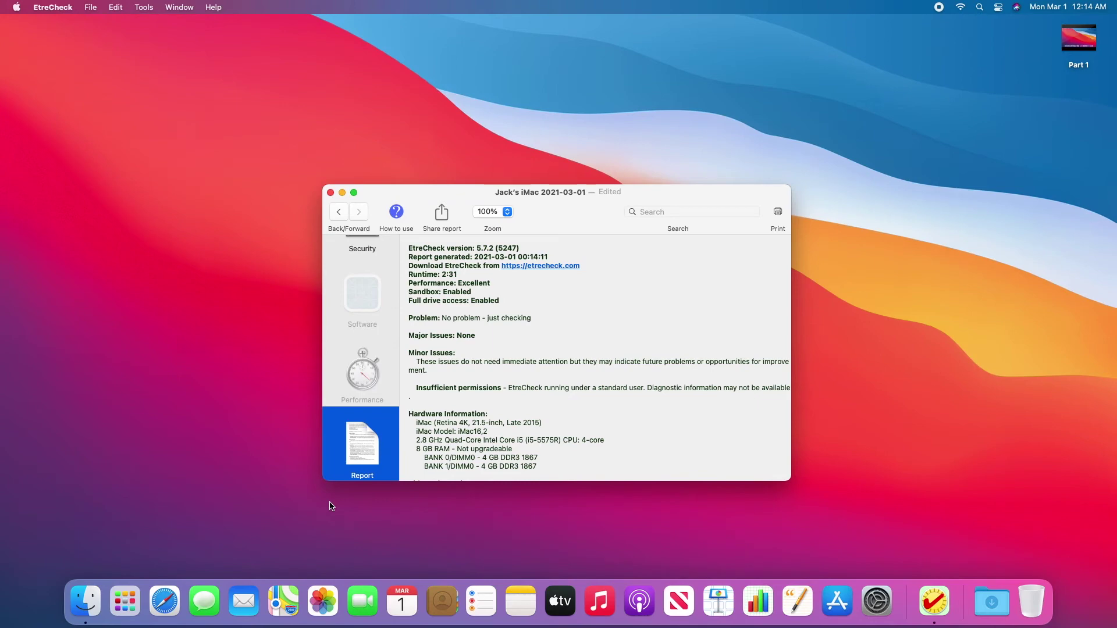
pyautogui.scroll(-15, 427, 411)
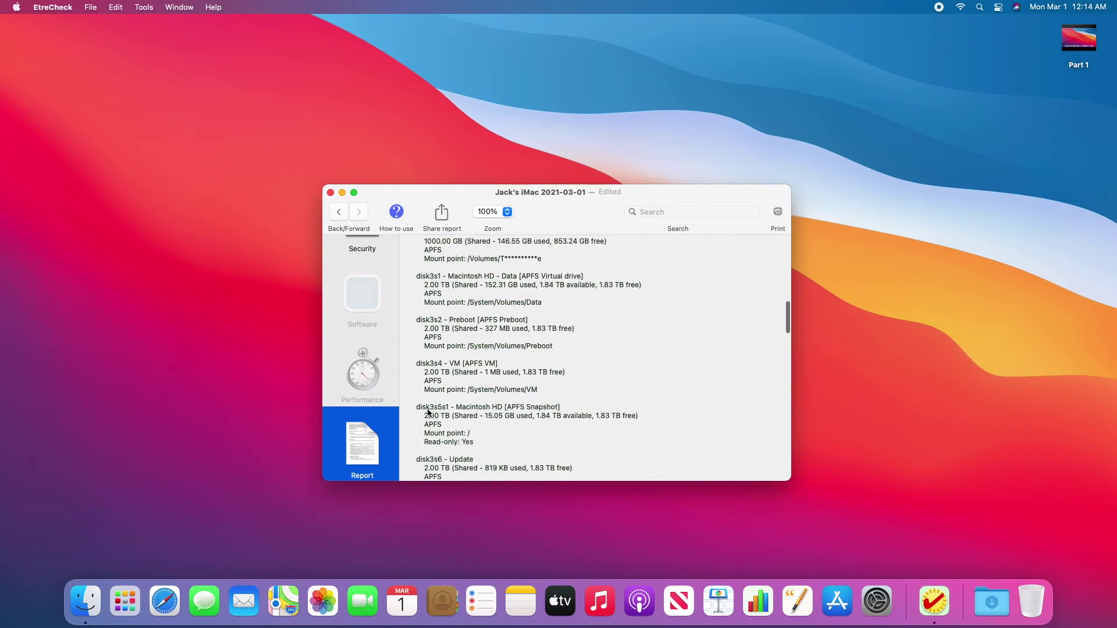
pyautogui.scroll(-12, 428, 412)
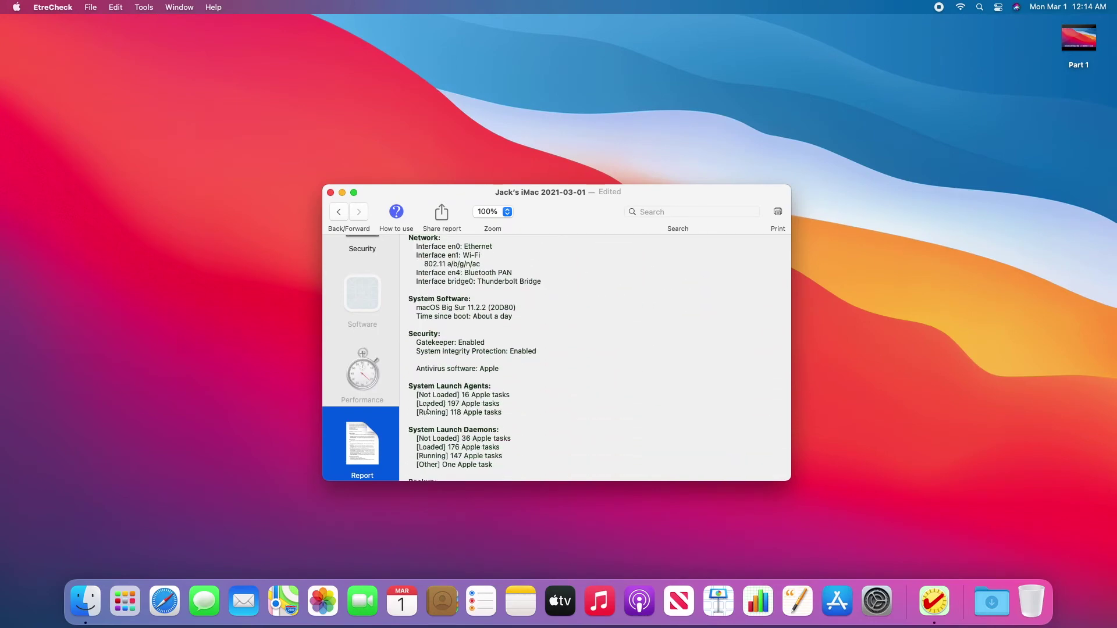
pyautogui.scroll(-8, 428, 410)
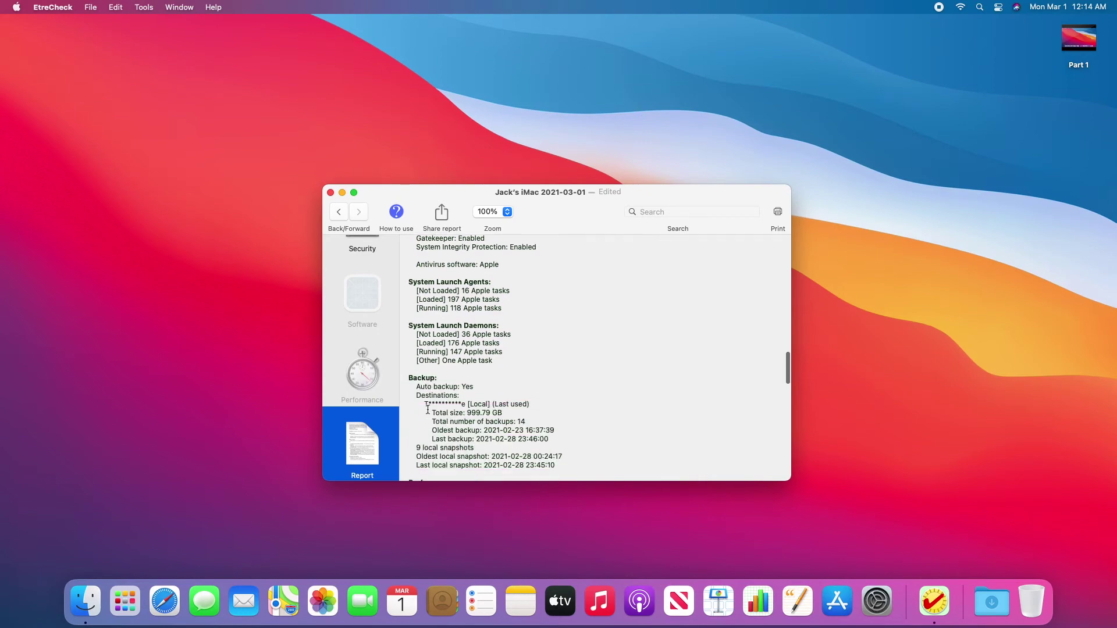
pyautogui.scroll(20, 428, 410)
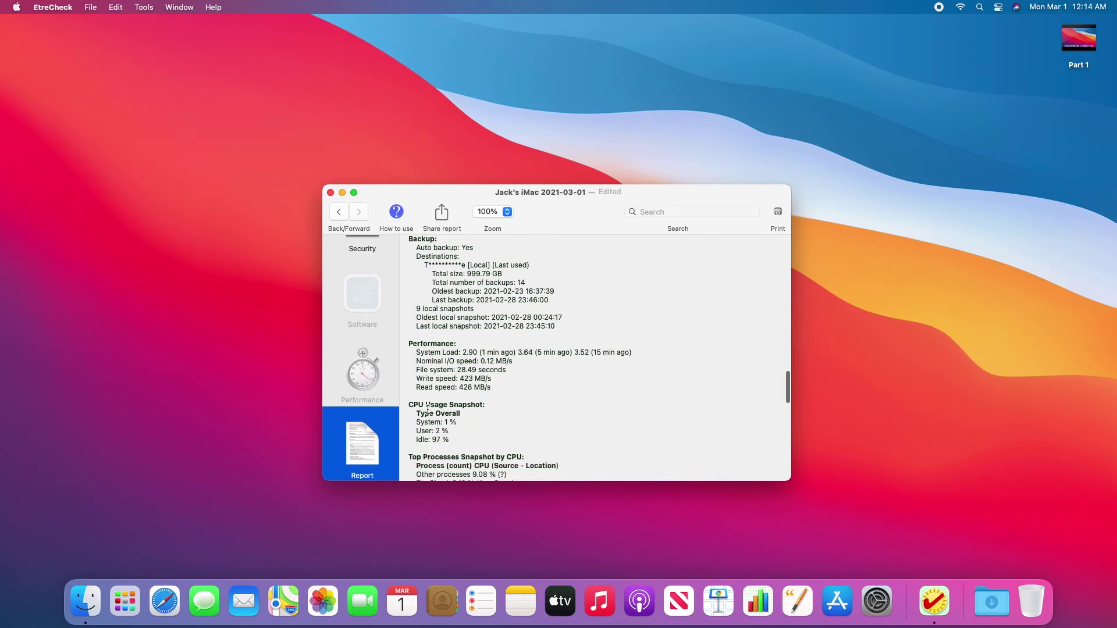
pyautogui.scroll(-3, 428, 412)
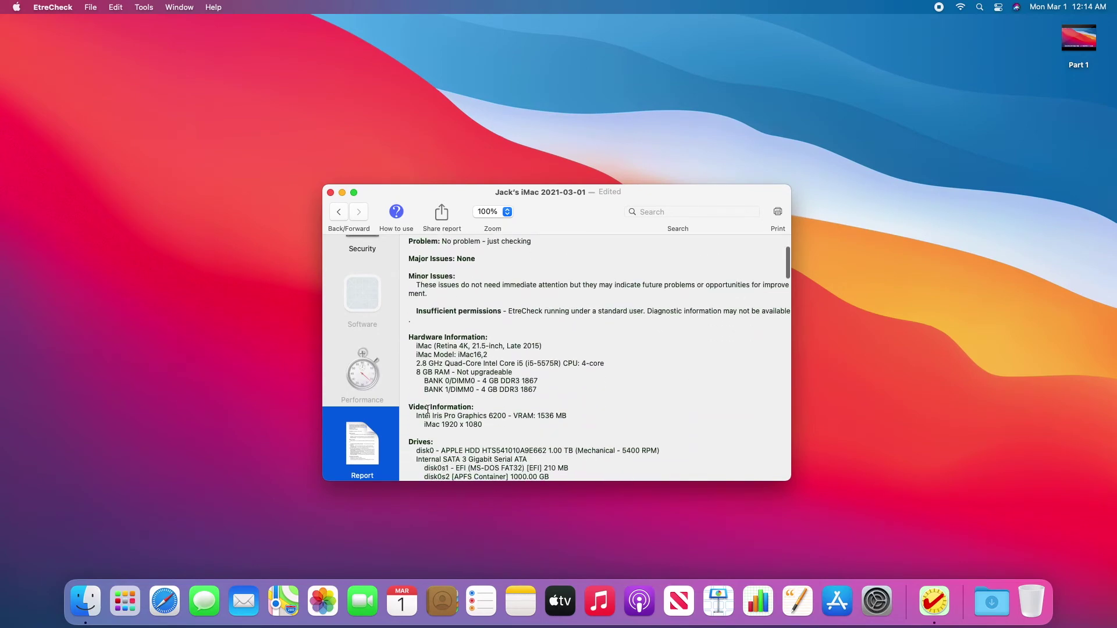
pyautogui.moveTo(408, 336); pyautogui.dragTo(541, 391)
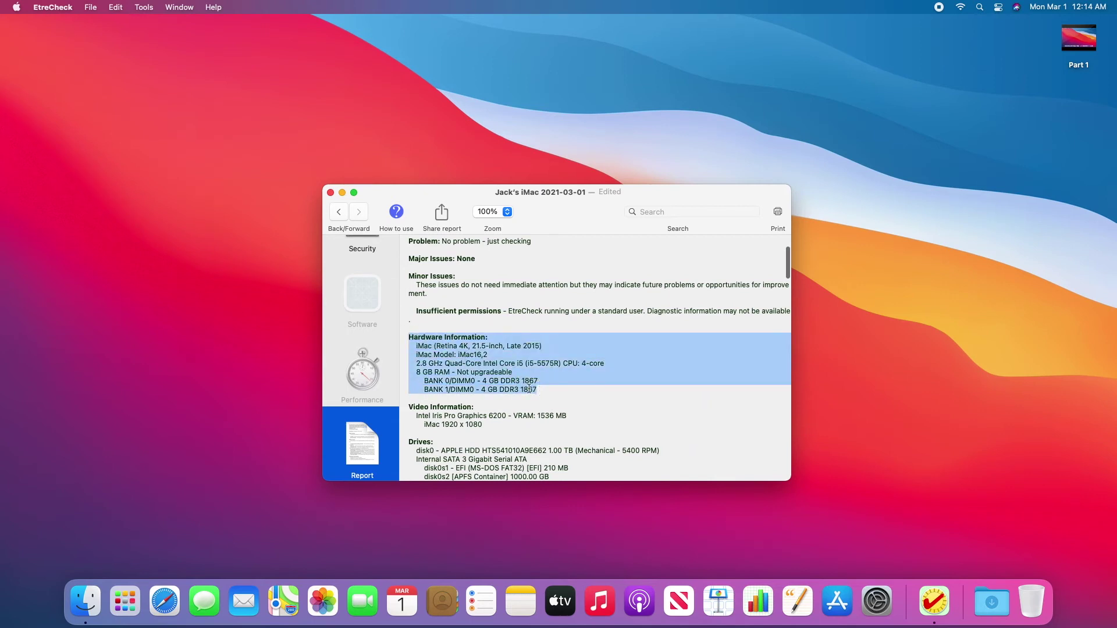
pyautogui.click(422, 348)
pyautogui.scroll(-3, 422, 349)
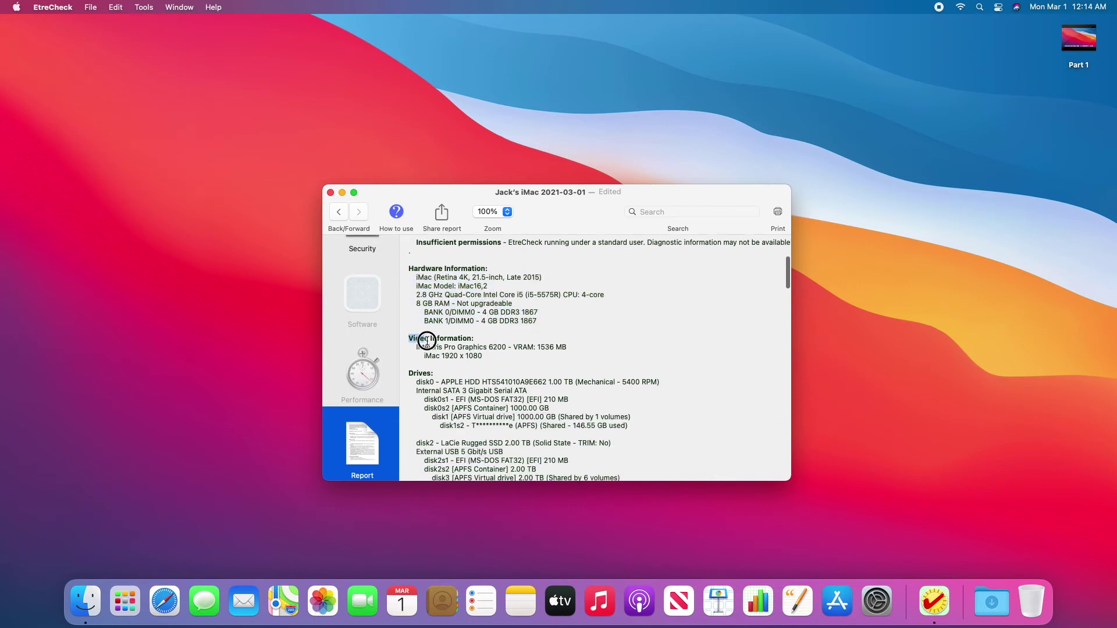
pyautogui.tripleClick(427, 341)
pyautogui.click(423, 278)
pyautogui.moveTo(410, 339); pyautogui.dragTo(452, 378)
pyautogui.scroll(-3, 452, 378)
pyautogui.click(418, 298)
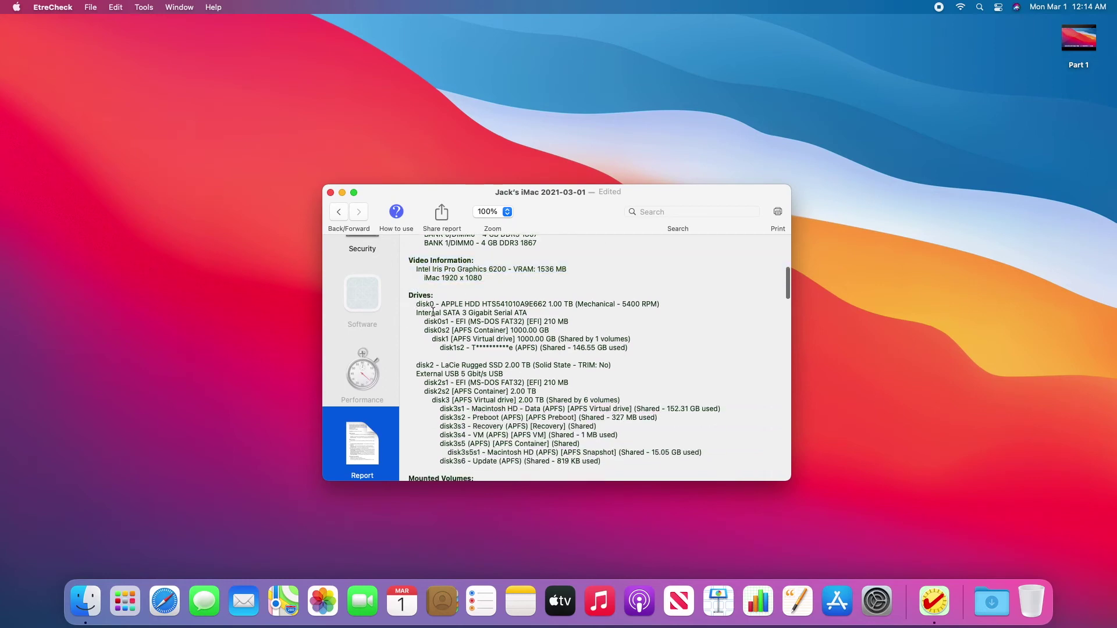
pyautogui.scroll(-10, 437, 317)
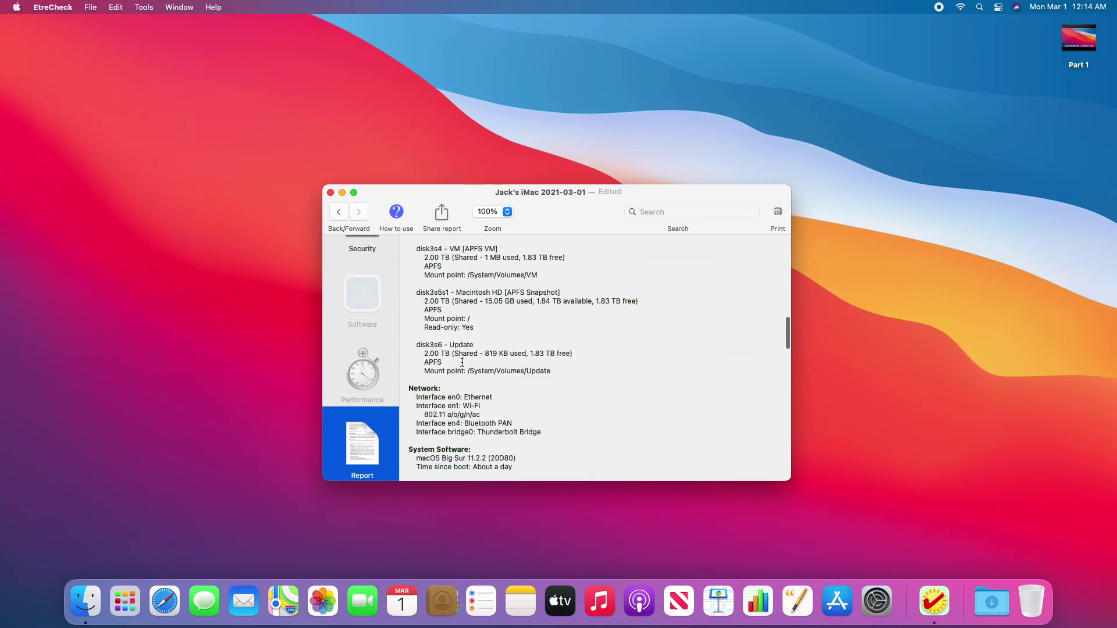
pyautogui.scroll(-3, 462, 362)
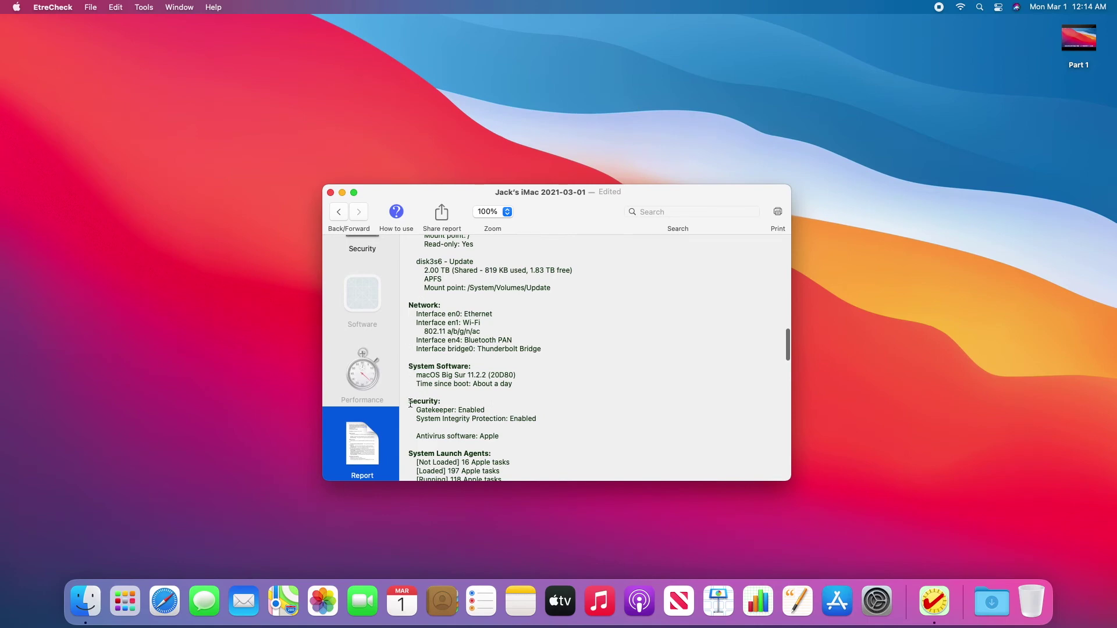
pyautogui.scroll(-3, 411, 402)
pyautogui.moveTo(414, 317); pyautogui.dragTo(512, 346)
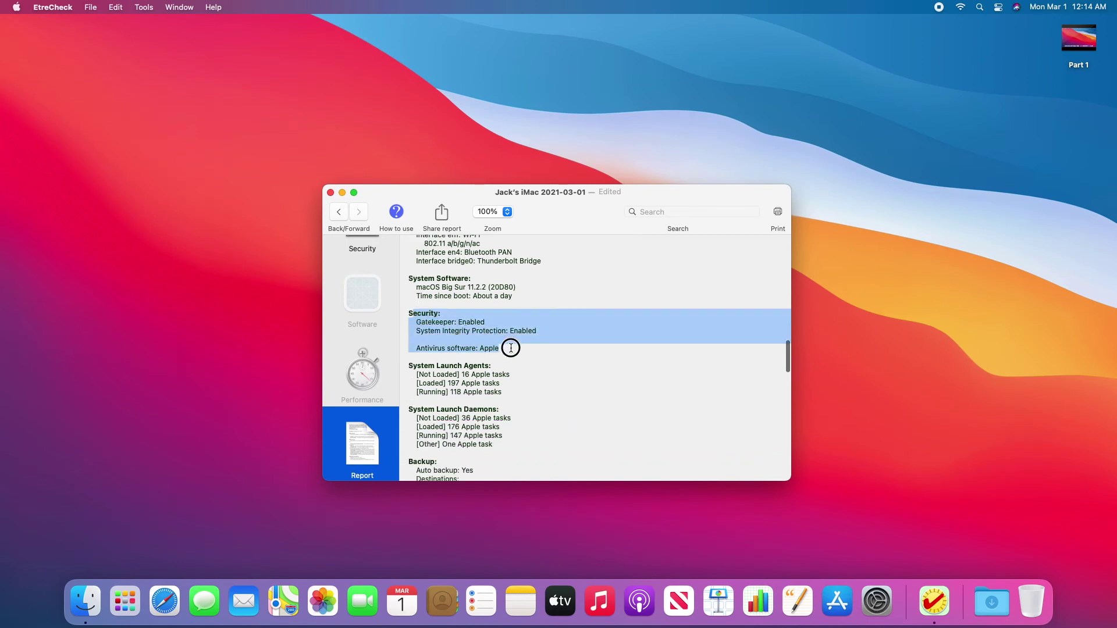
pyautogui.click(487, 347)
pyautogui.scroll(-5, 478, 354)
pyautogui.scroll(-4, 478, 353)
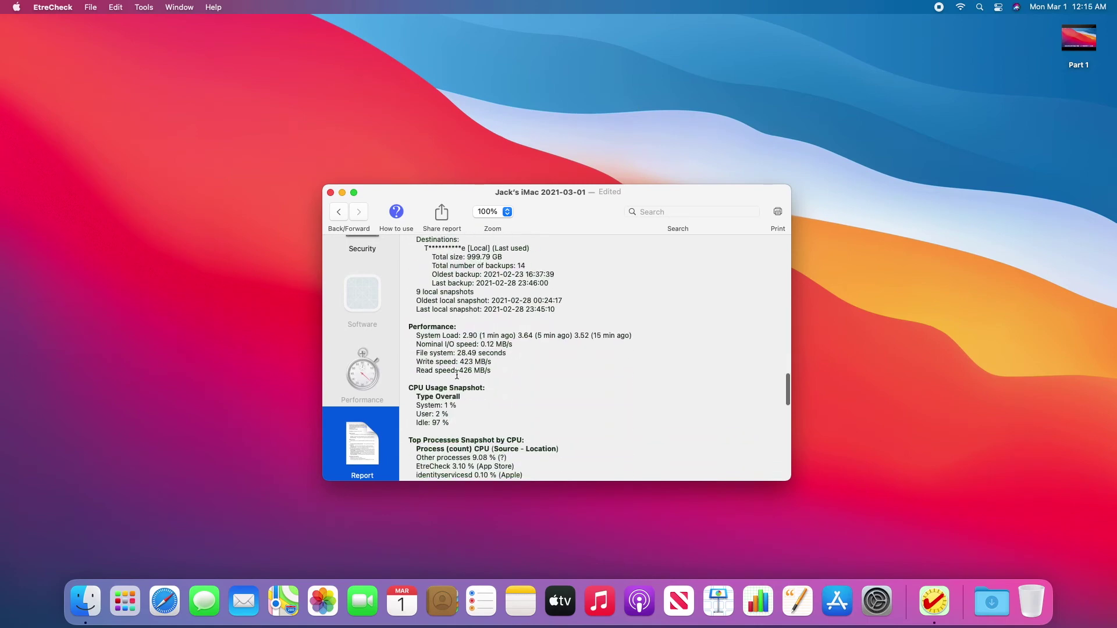
pyautogui.scroll(-14, 456, 375)
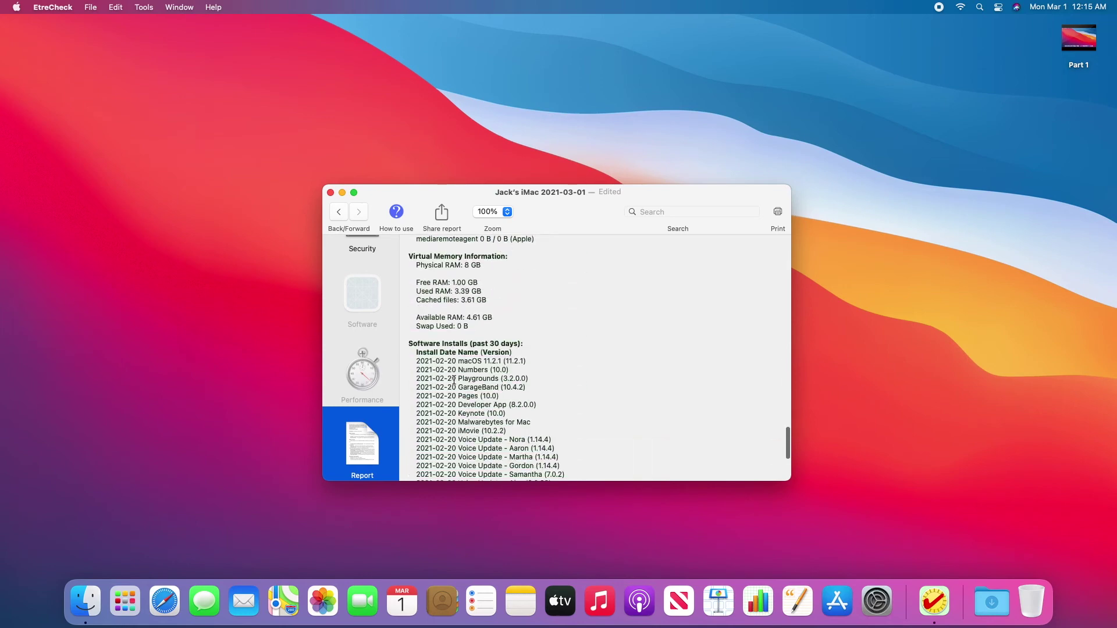
pyautogui.scroll(20, 454, 379)
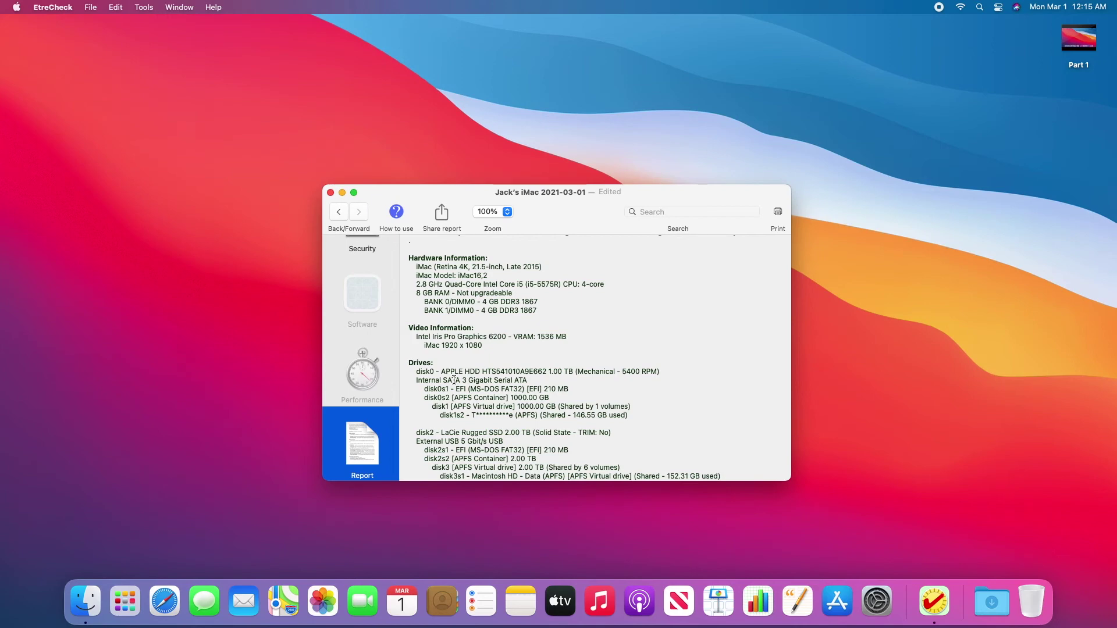
pyautogui.scroll(5, 454, 379)
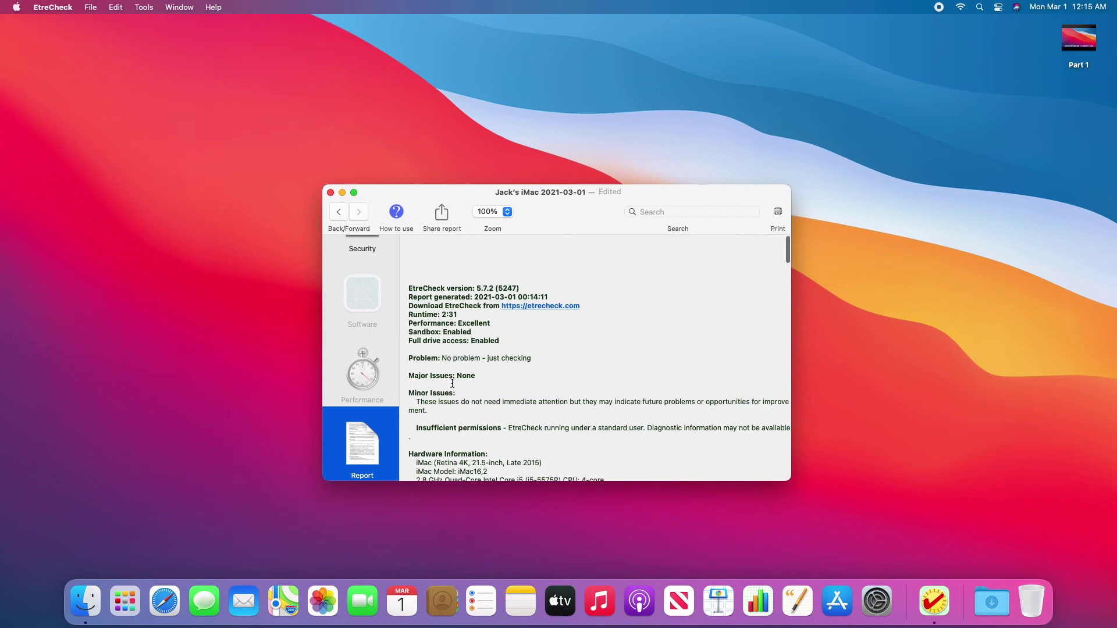
pyautogui.click(445, 215)
# Step: Copy the report text, read the posting instructions, and dismiss the usage notice
pyautogui.click(445, 228)
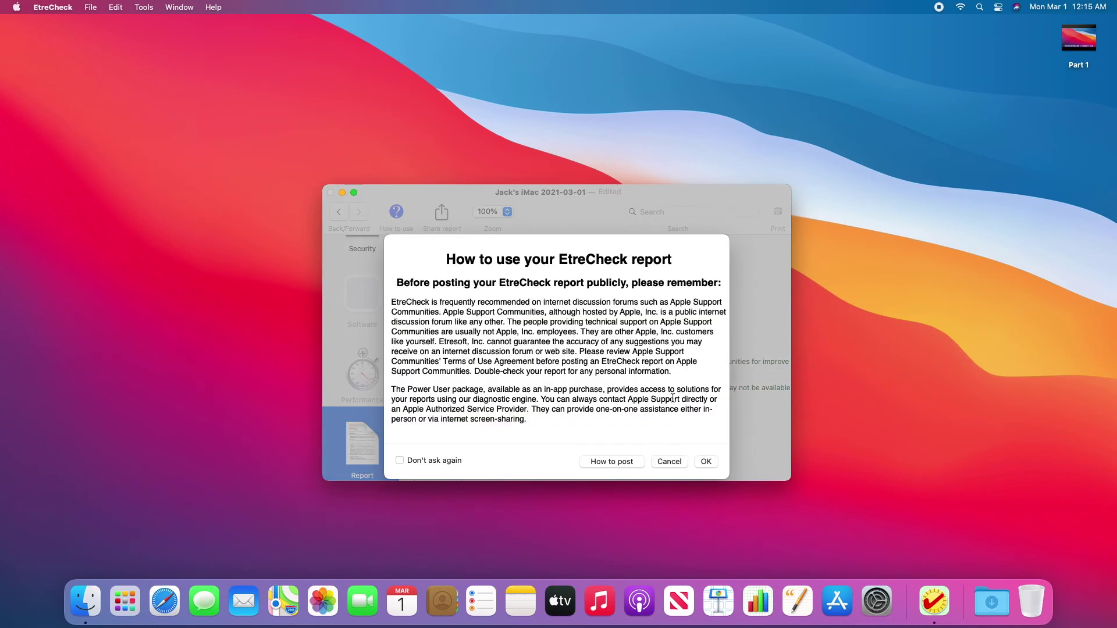
pyautogui.click(620, 463)
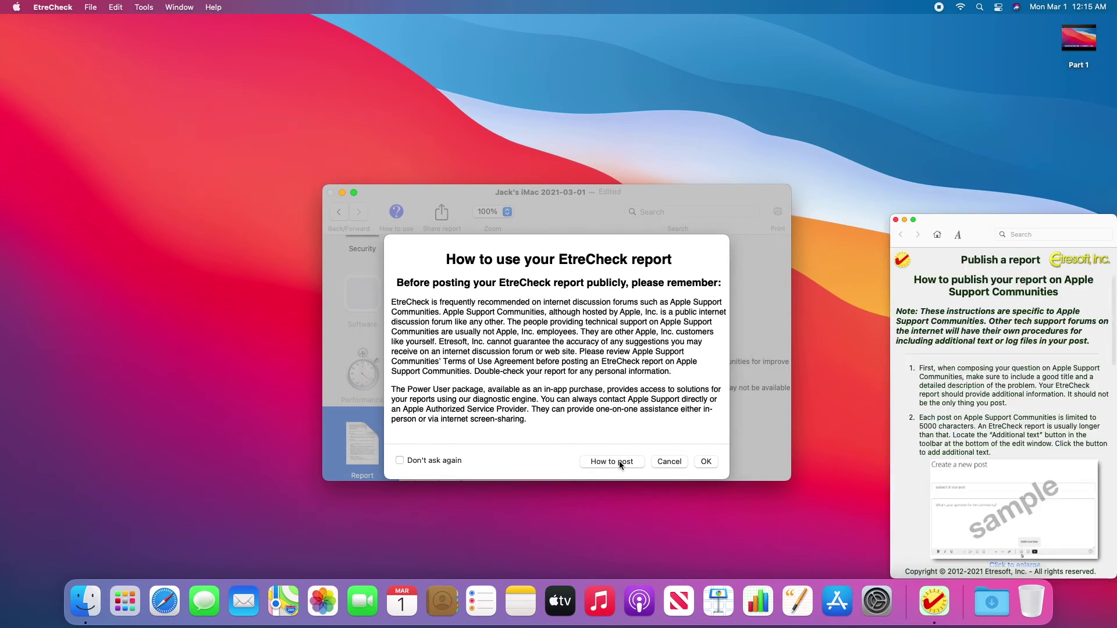
pyautogui.scroll(-2, 1009, 411)
pyautogui.scroll(-7, 1008, 411)
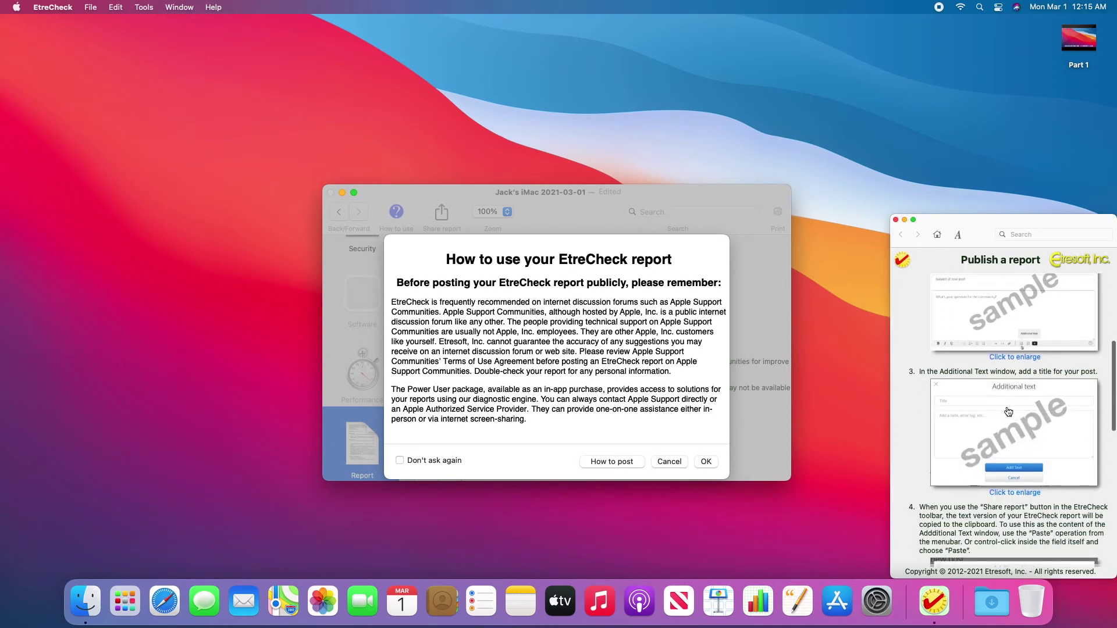
pyautogui.scroll(10, 1008, 411)
pyautogui.scroll(-1, 1008, 411)
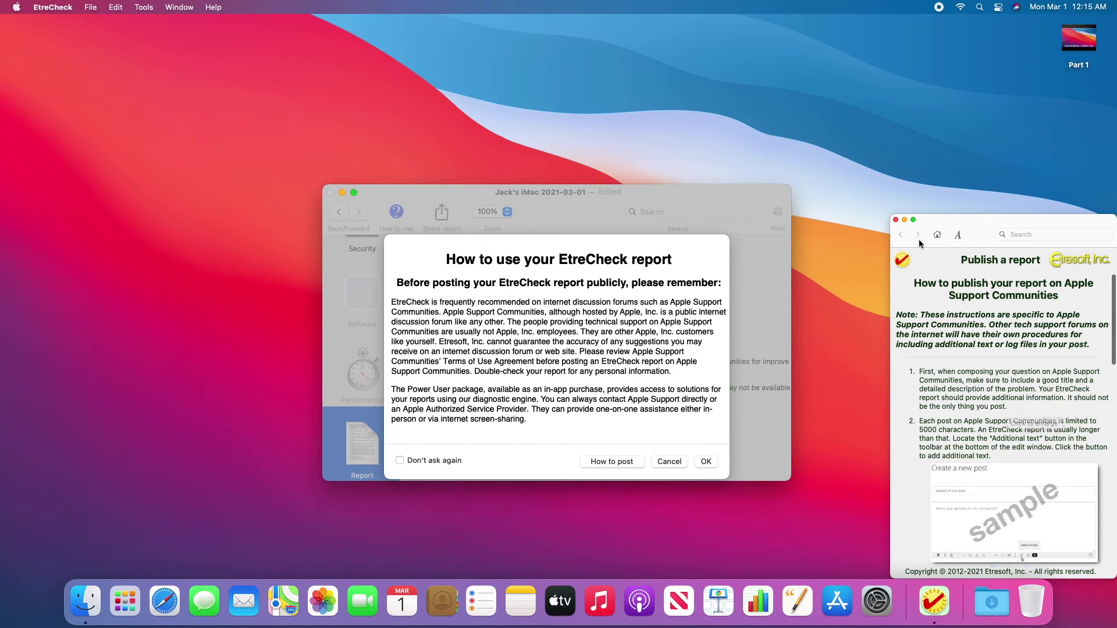
pyautogui.click(896, 220)
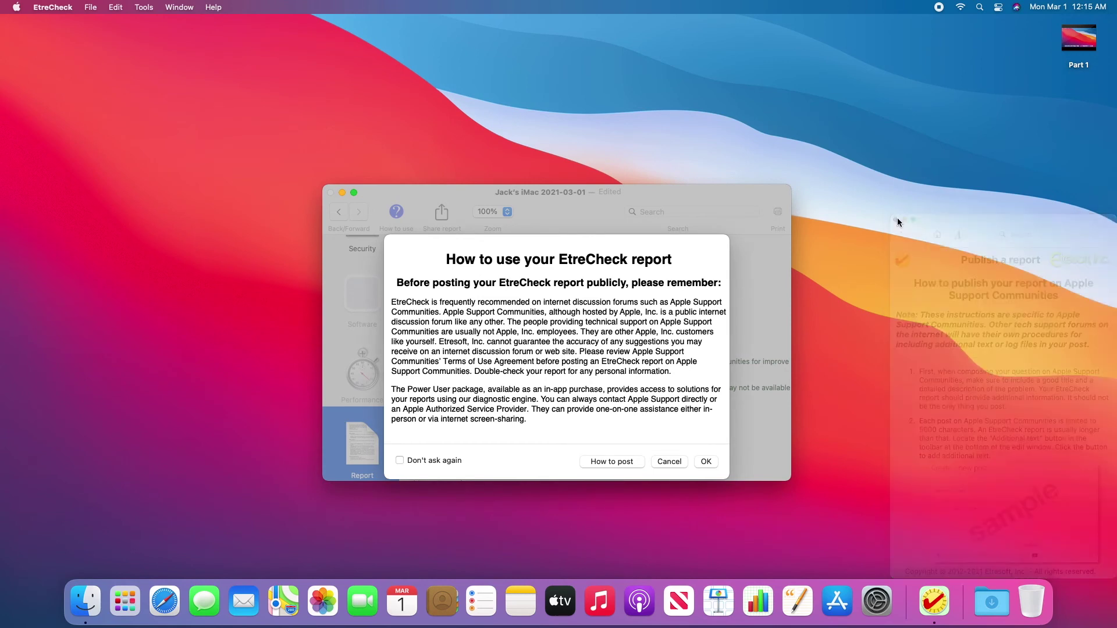
pyautogui.click(706, 461)
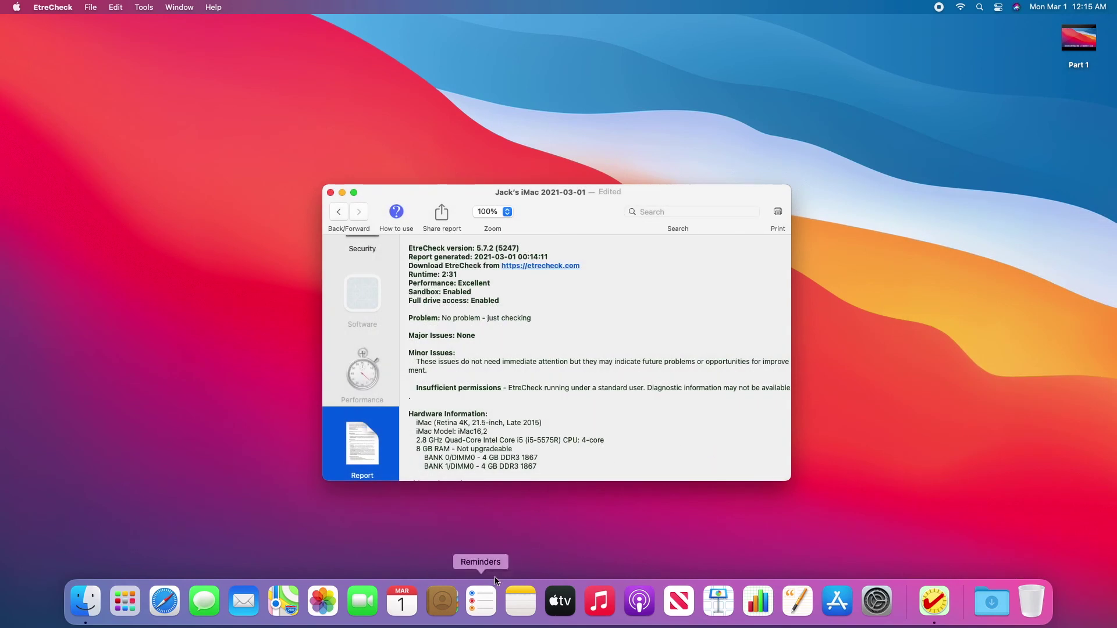
# Step: Launch Notes, skipping the welcome screen and declining iCloud for notes
pyautogui.click(512, 586)
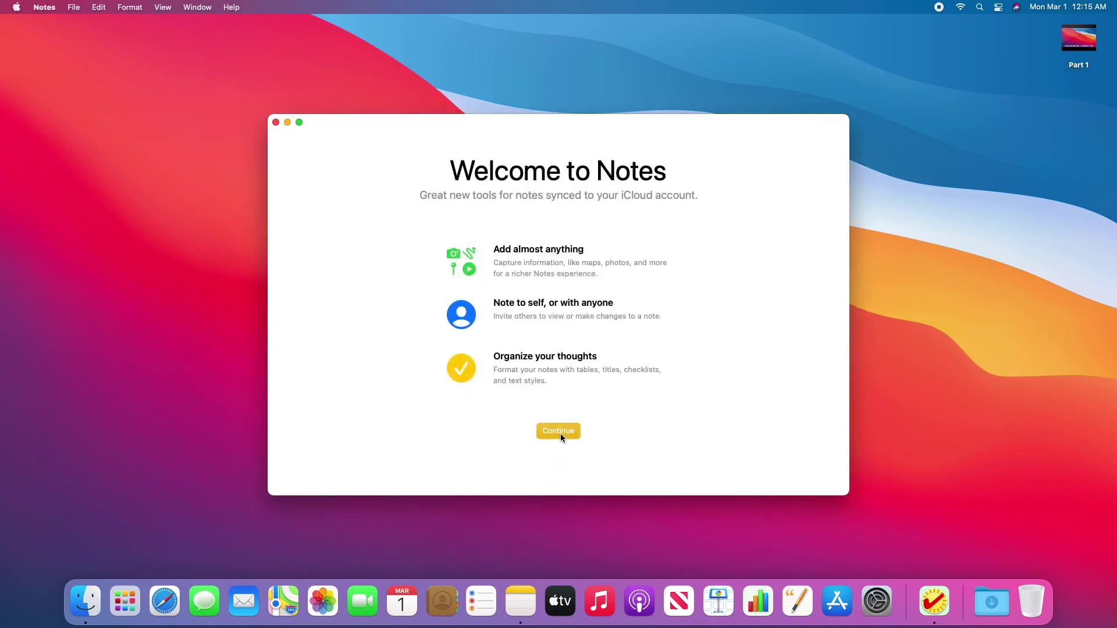
pyautogui.click(560, 433)
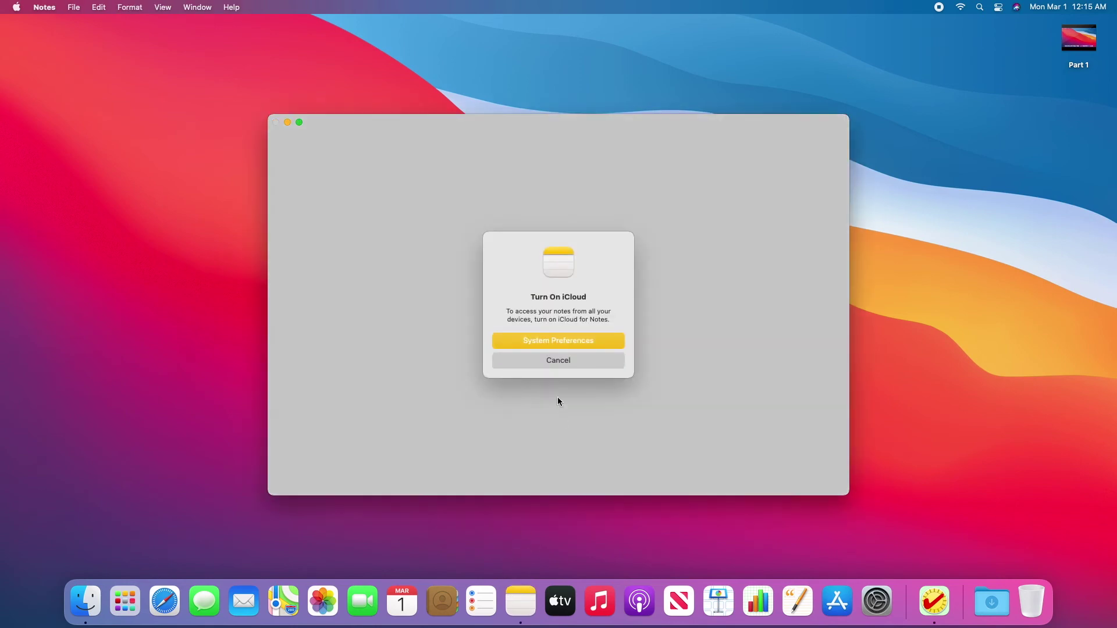
pyautogui.click(558, 359)
# Step: Paste the copied report into a new note, then hide Notes
pyautogui.click(582, 226)
pyautogui.press('super+v')
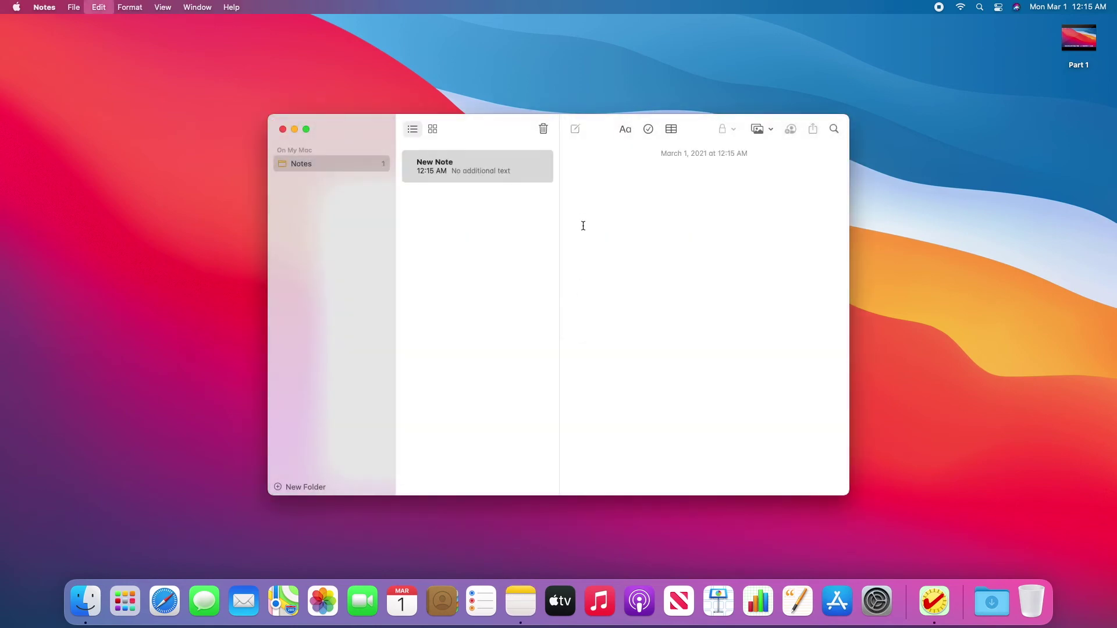
pyautogui.scroll(5, 586, 227)
pyautogui.scroll(15, 586, 227)
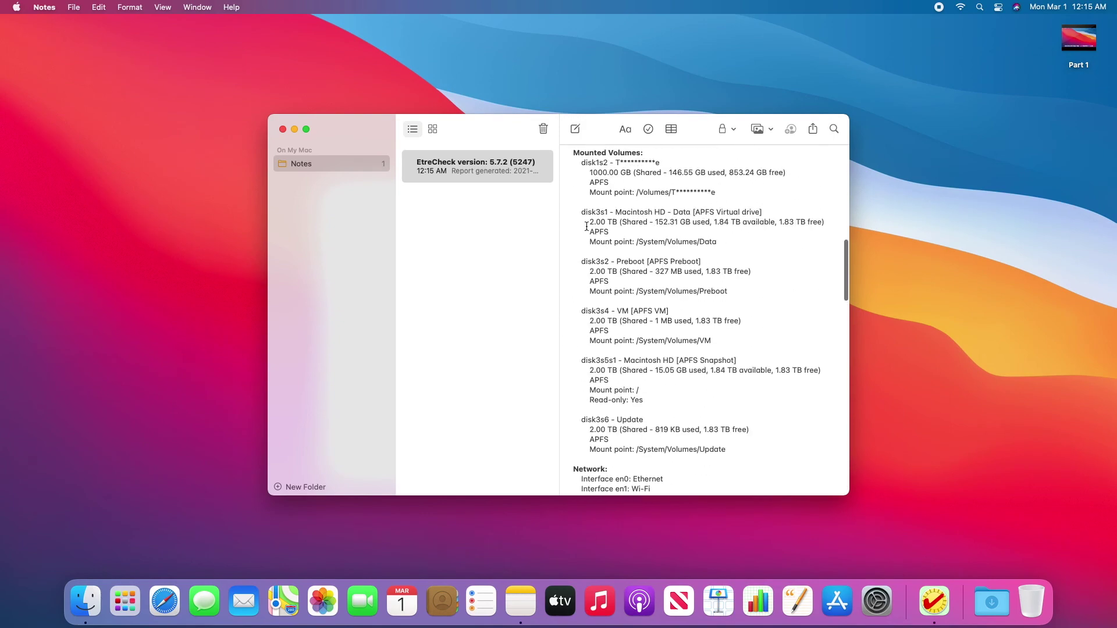
pyautogui.scroll(5, 586, 227)
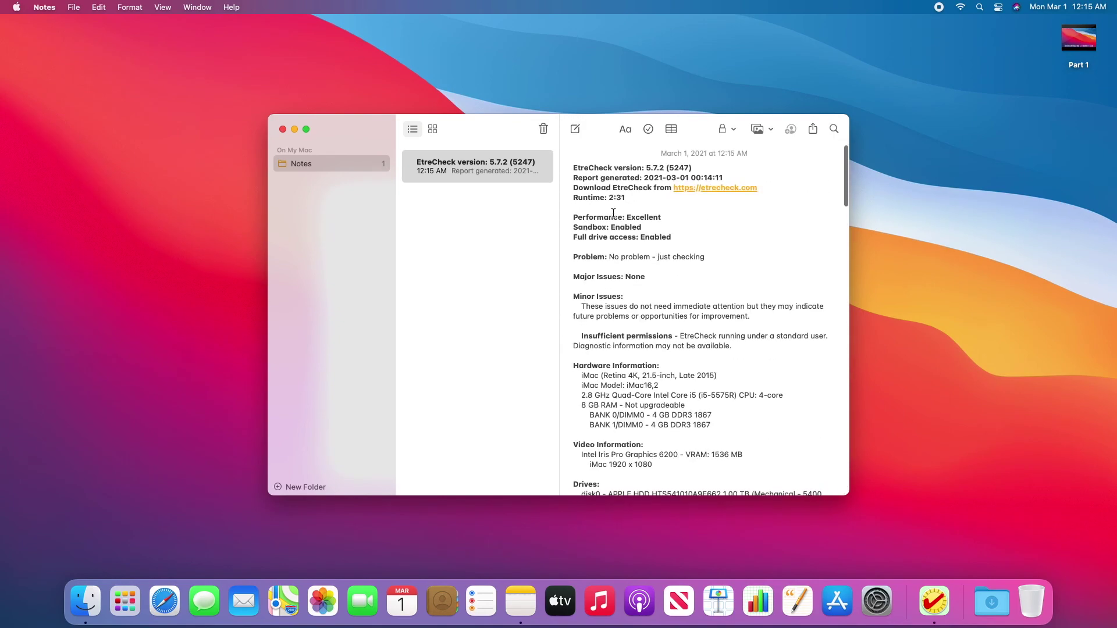
pyautogui.scroll(-8, 615, 215)
pyautogui.scroll(-20, 614, 215)
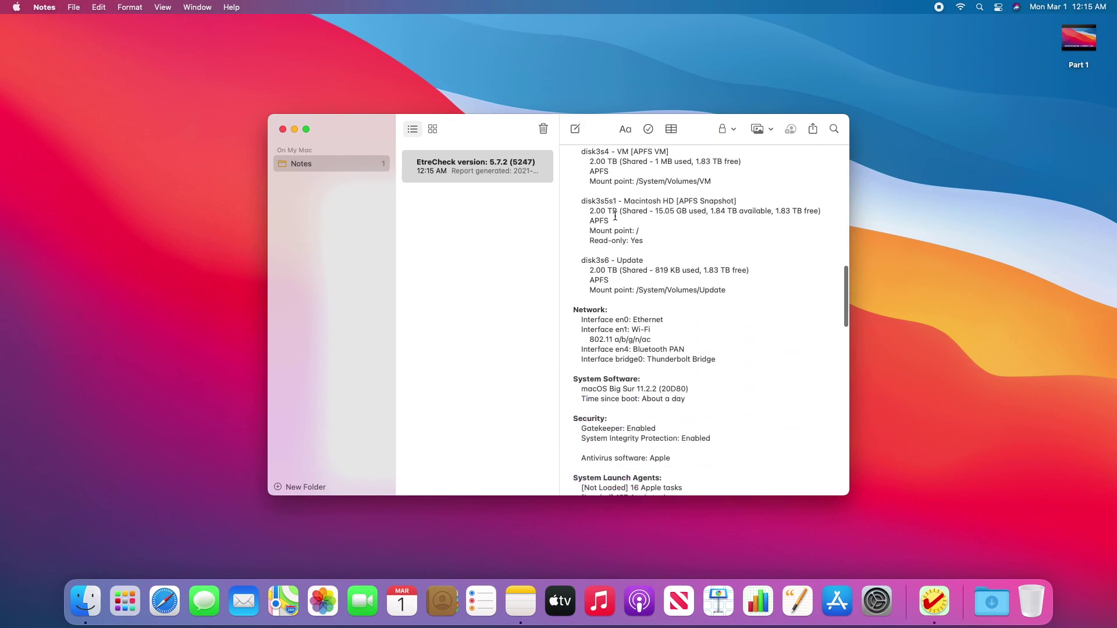
pyautogui.scroll(20, 615, 216)
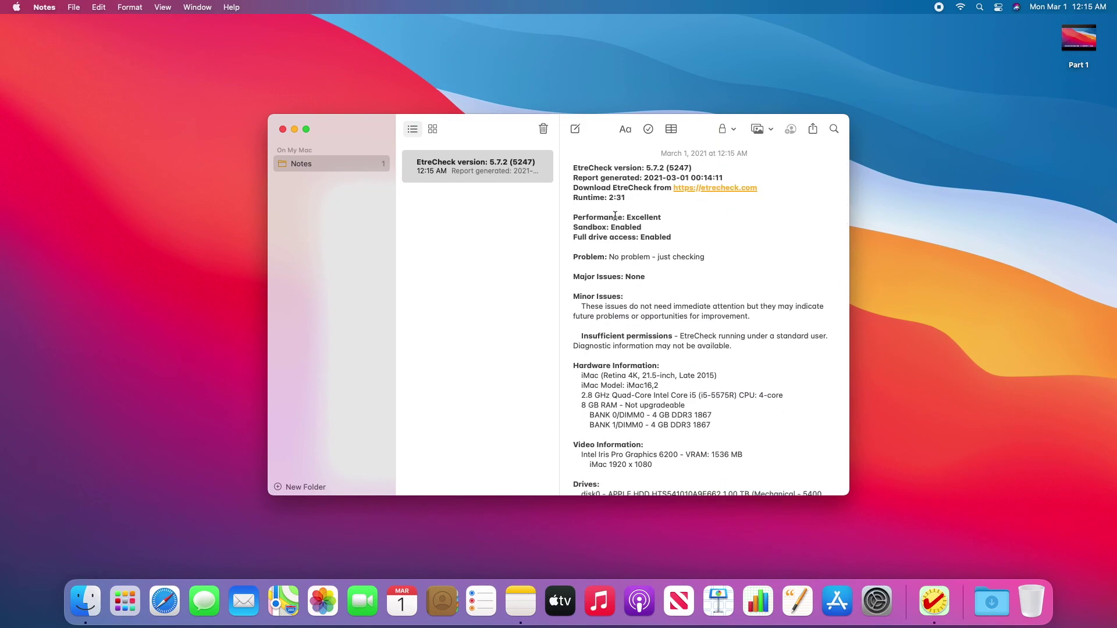
pyautogui.press('super+h')
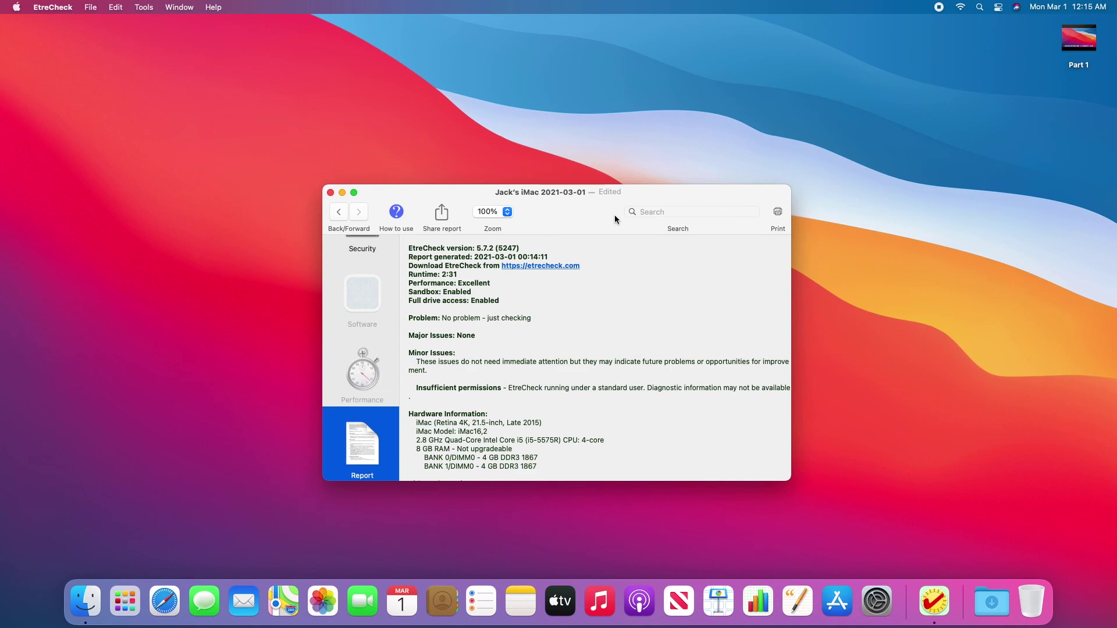